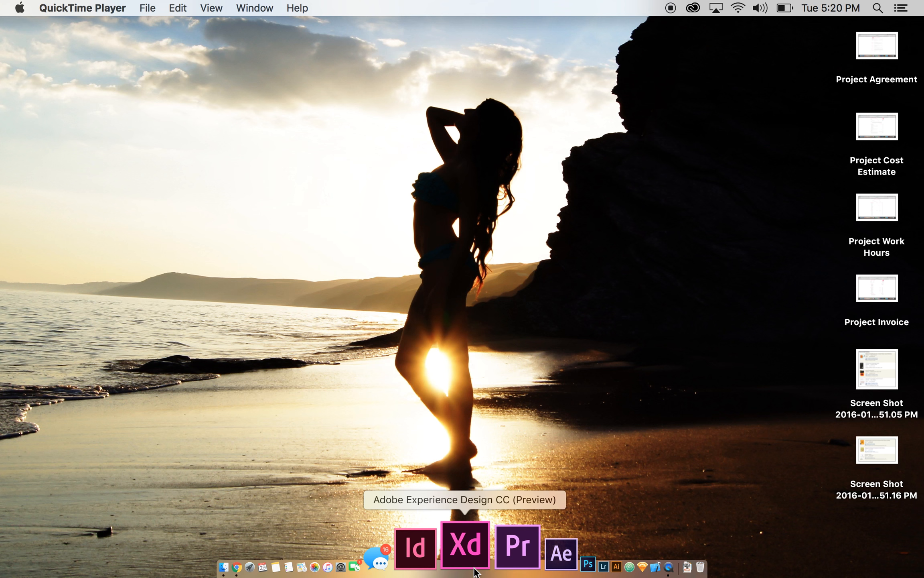
Step: Launch Adobe XD and start a new iPhone 6 design, maximizing its window
click(475, 569)
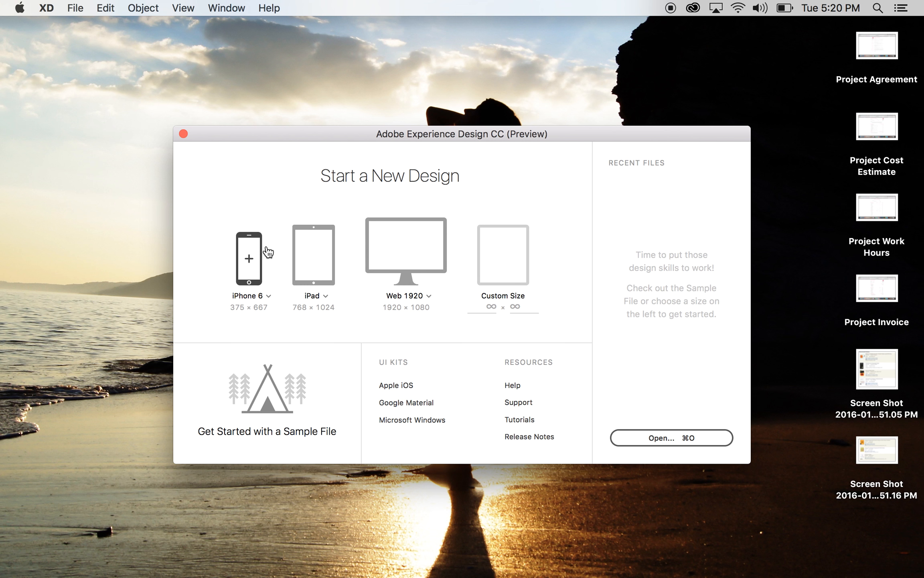
click(269, 297)
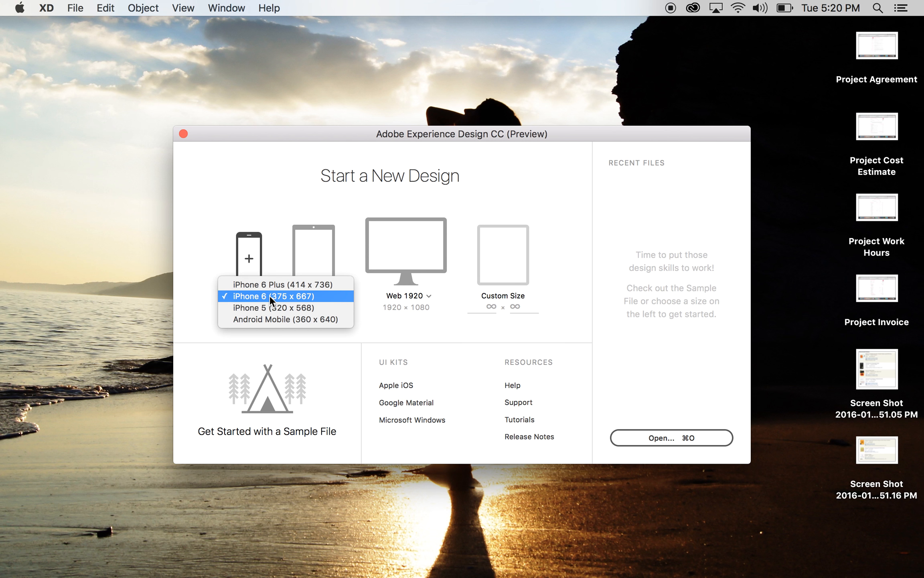
click(323, 366)
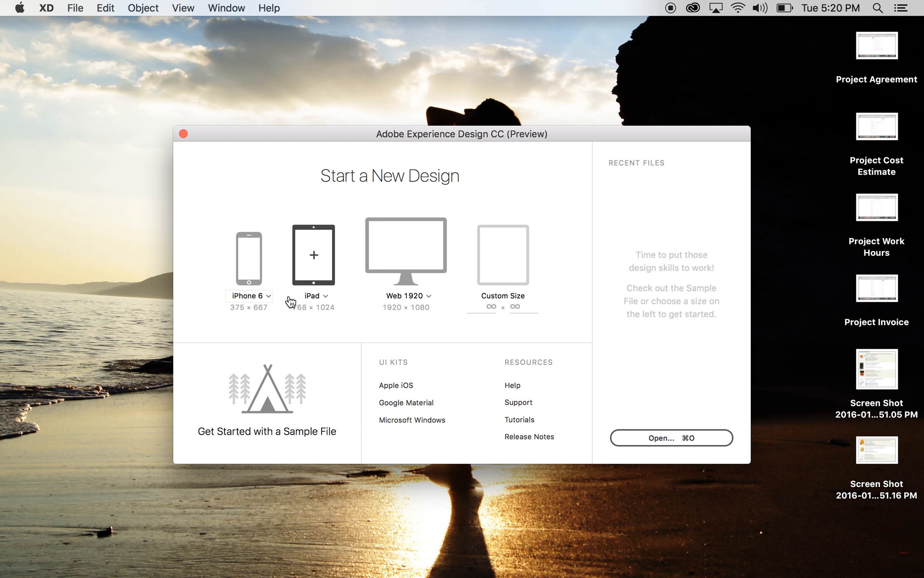
click(479, 311)
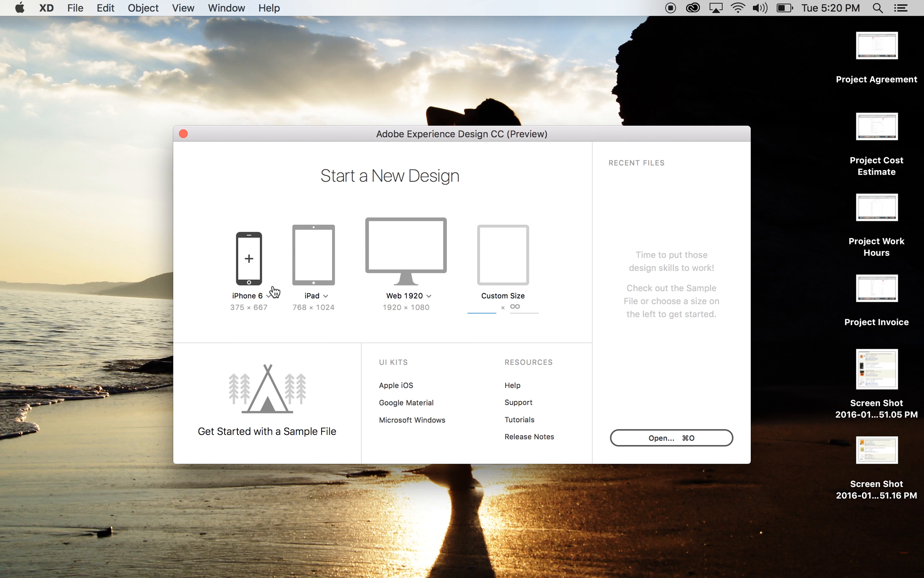
click(249, 261)
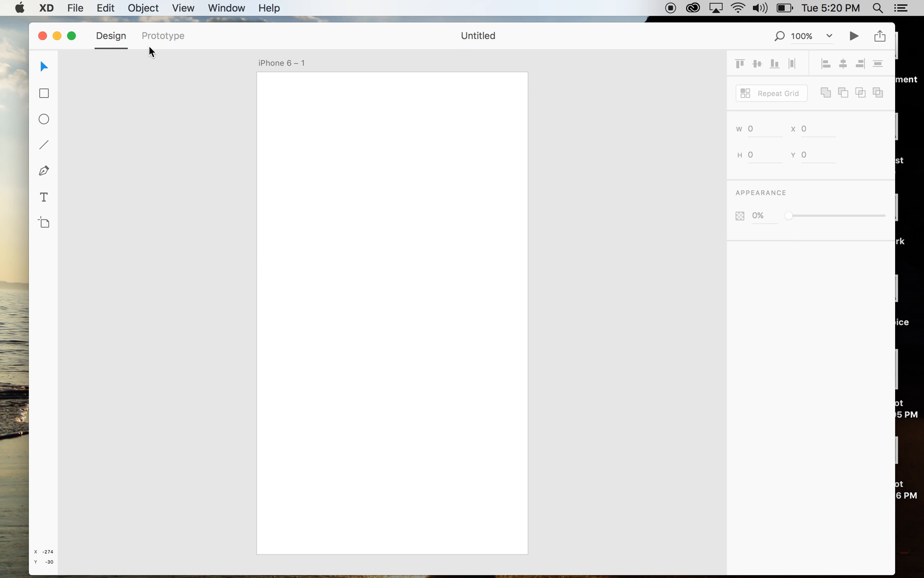
click(72, 35)
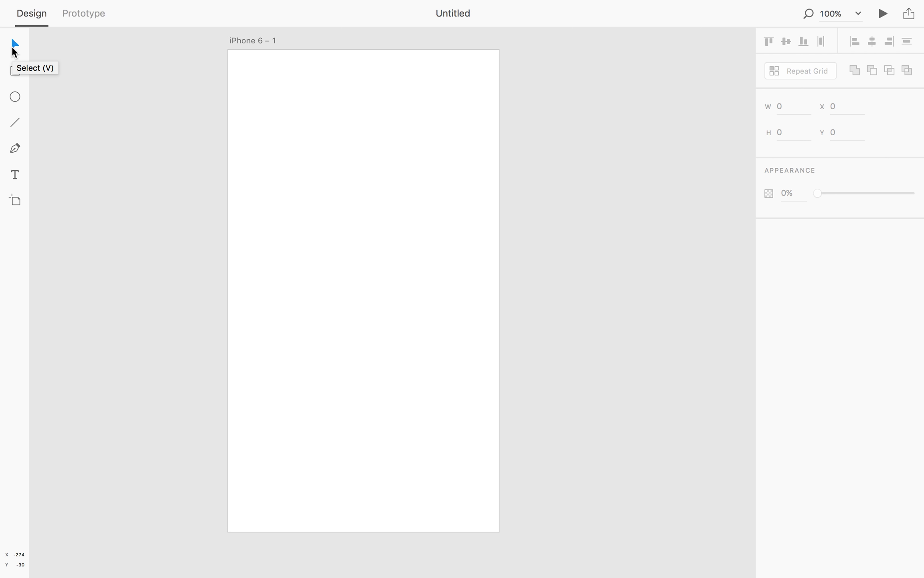
Step: Draw a rectangle about 158 by 147 near the artboard's upper left with the Rectangle tool
click(15, 71)
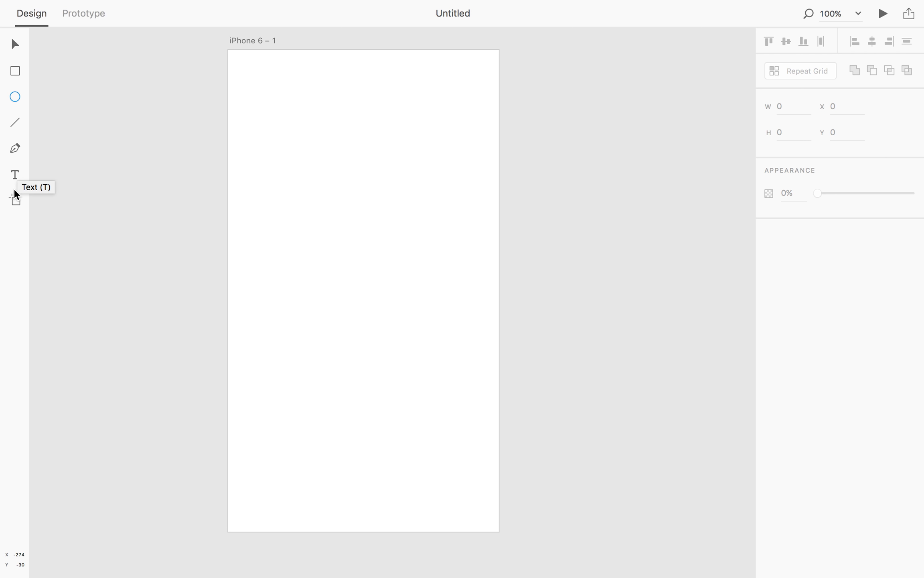
click(15, 70)
drag(270, 109, 384, 215)
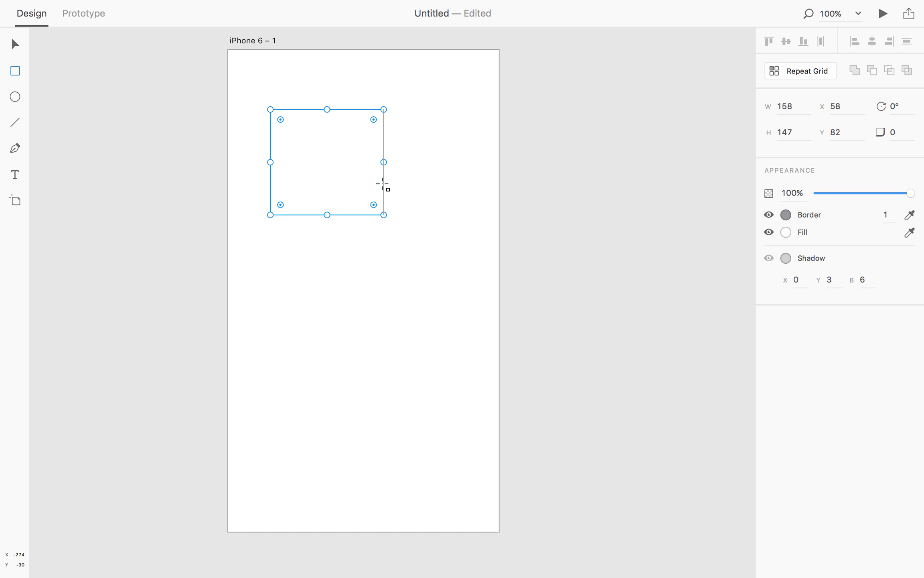
drag(374, 204, 407, 302)
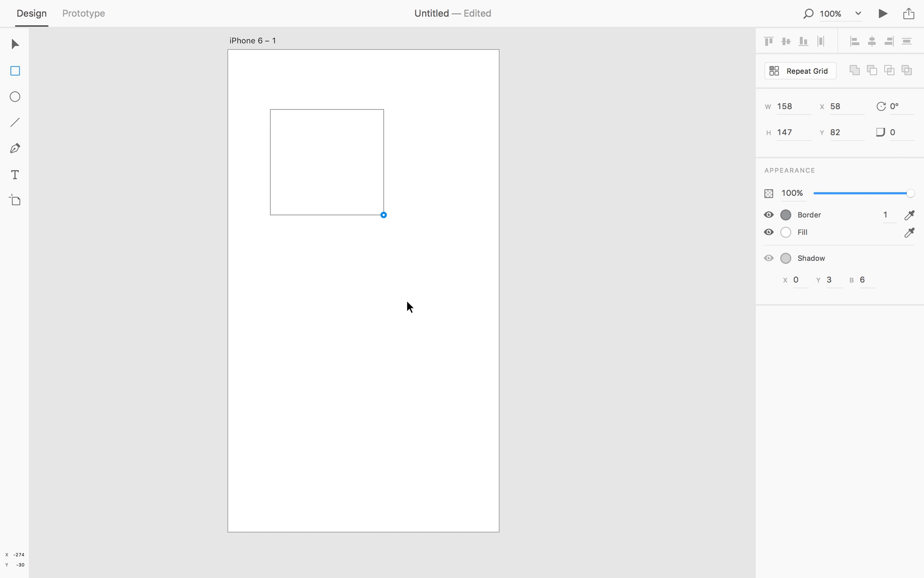
drag(393, 264, 419, 310)
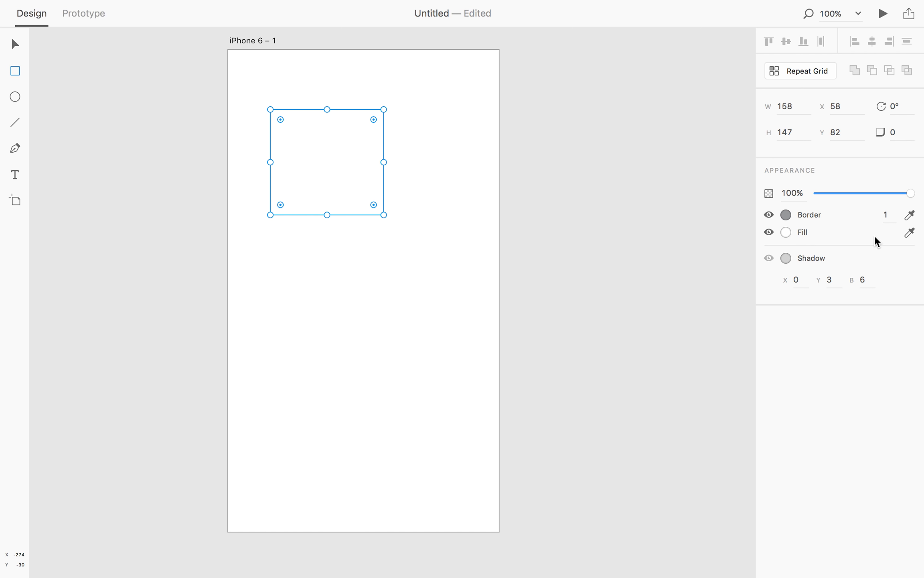
Step: Set the rectangle's width to 300 and rotate it to 180°
click(799, 105)
text(300)
key(Return)
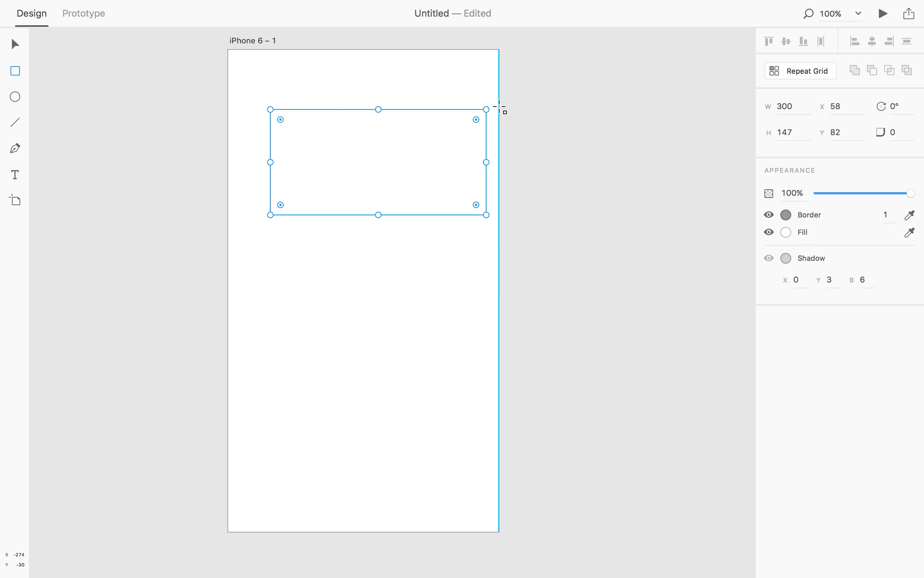
drag(488, 106, 327, 185)
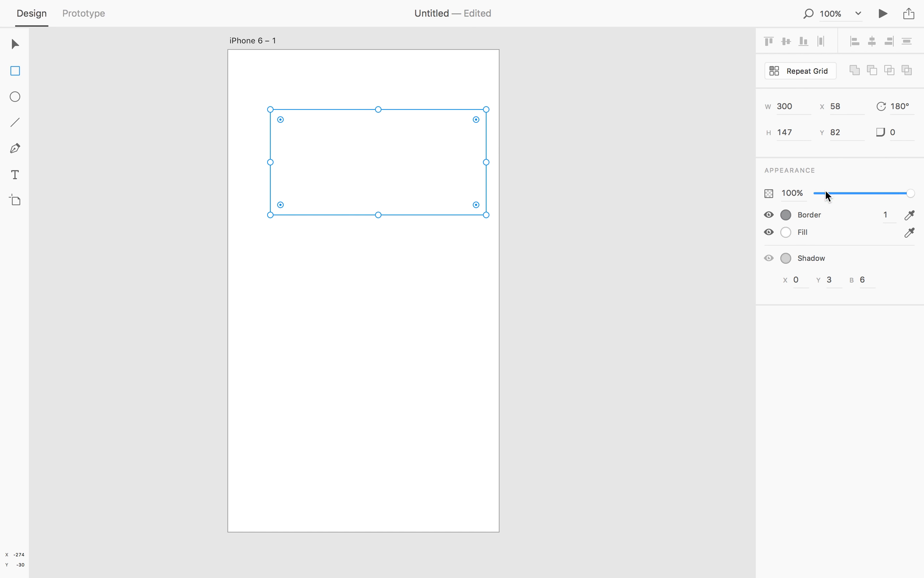
Step: Make the rectangle's border blue and set its thickness to 10
click(786, 215)
click(294, 275)
mouse_move(309, 292)
mouse_down()
mouse_move(286, 300)
mouse_move(356, 243)
mouse_move(364, 247)
mouse_move(314, 249)
mouse_move(246, 343)
mouse_up()
click(237, 335)
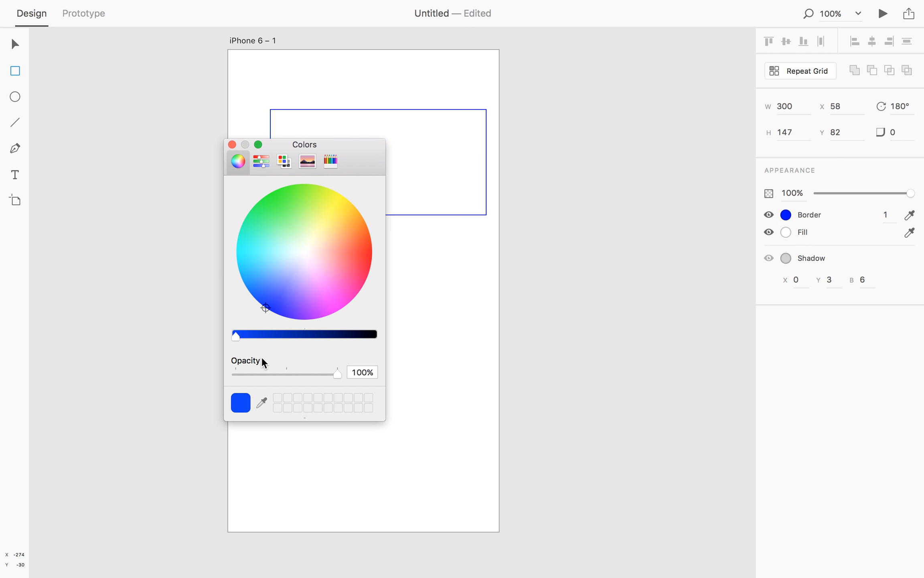
click(885, 213)
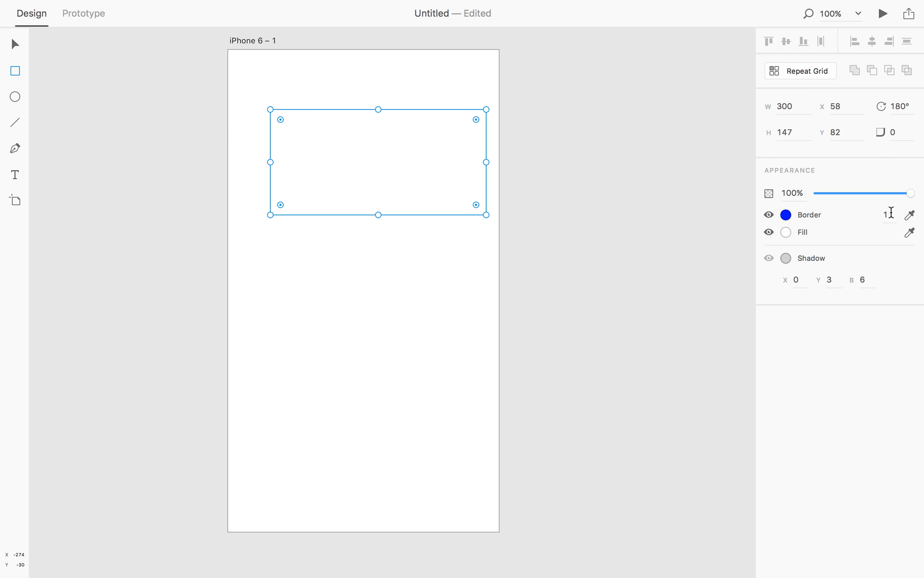
text(10)
key(Return)
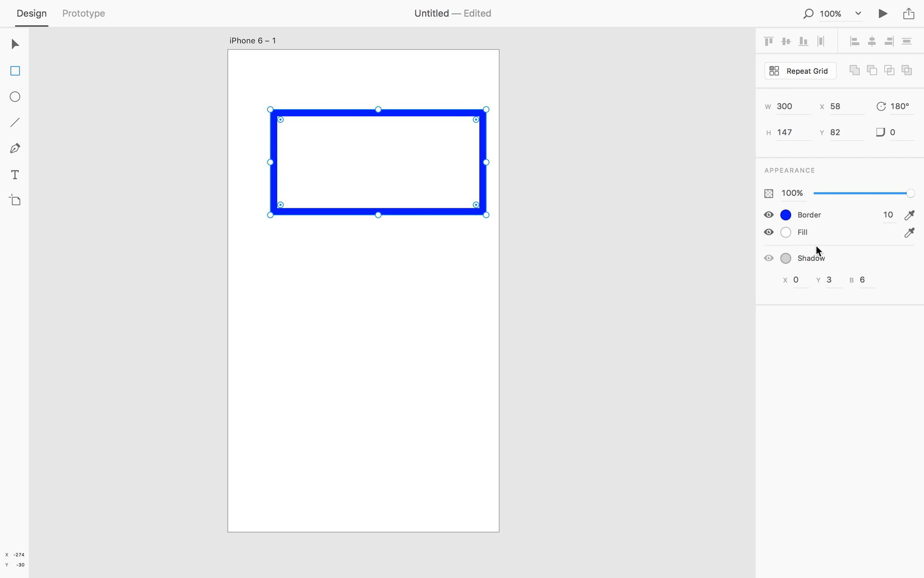
Step: Fill the rectangle with a semi-transparent light blue colour
click(789, 230)
drag(291, 280, 254, 264)
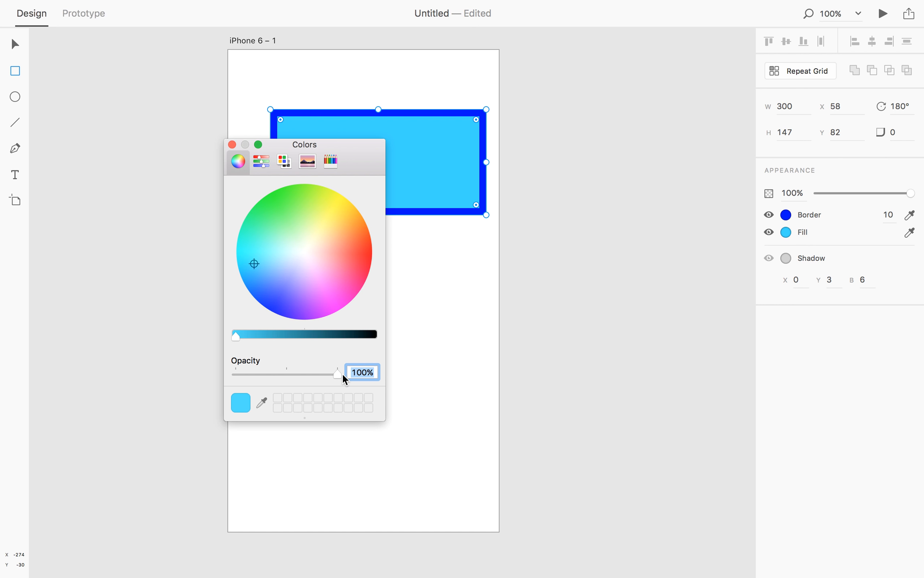
drag(338, 374, 309, 375)
click(232, 145)
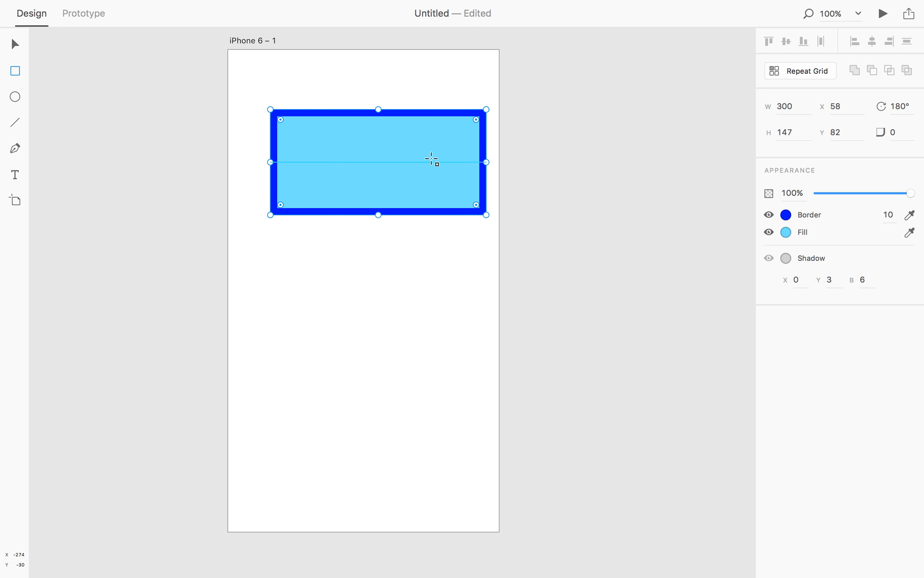
Step: Turn on the rectangle's shadow and set the shadow colour's opacity to 34%
drag(477, 124, 506, 101)
click(788, 258)
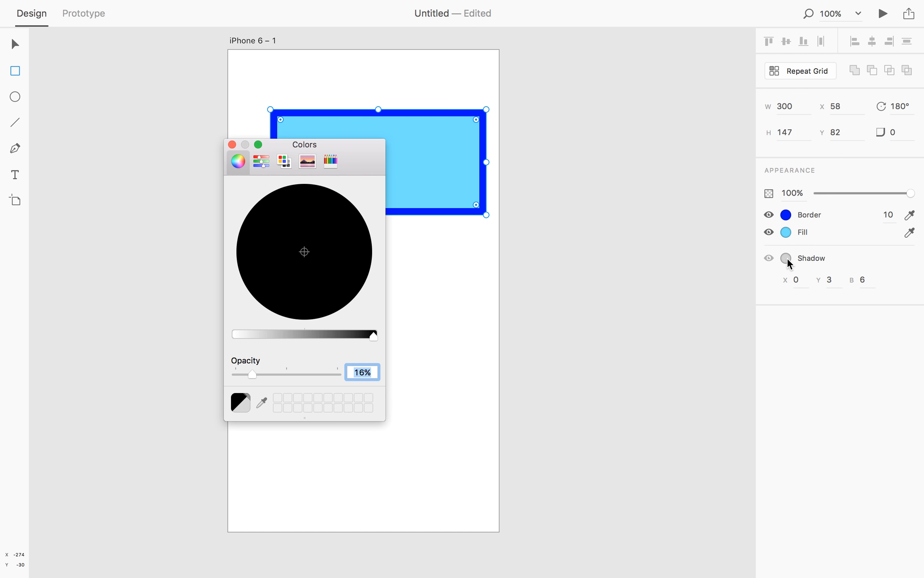
drag(361, 145, 251, 142)
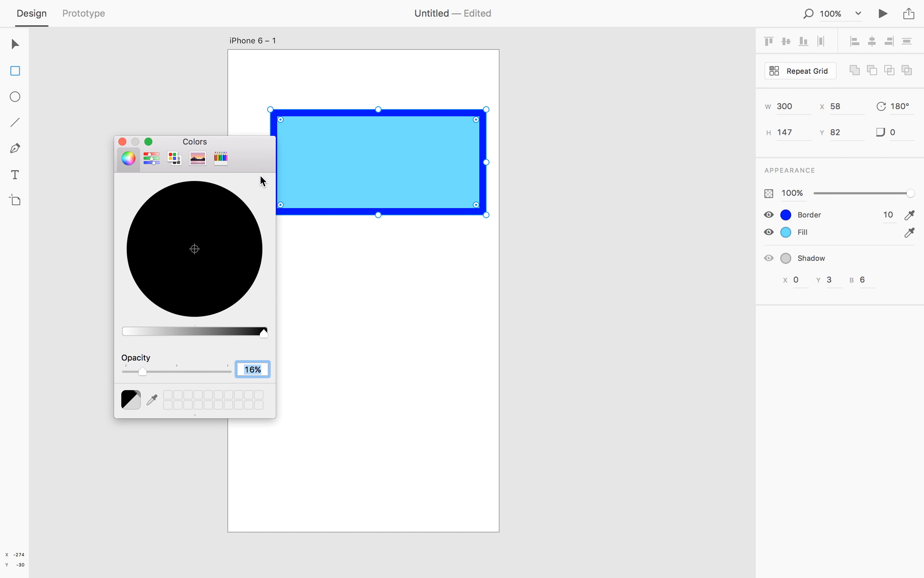
mouse_move(145, 370)
mouse_down()
mouse_move(235, 367)
mouse_move(161, 365)
mouse_up()
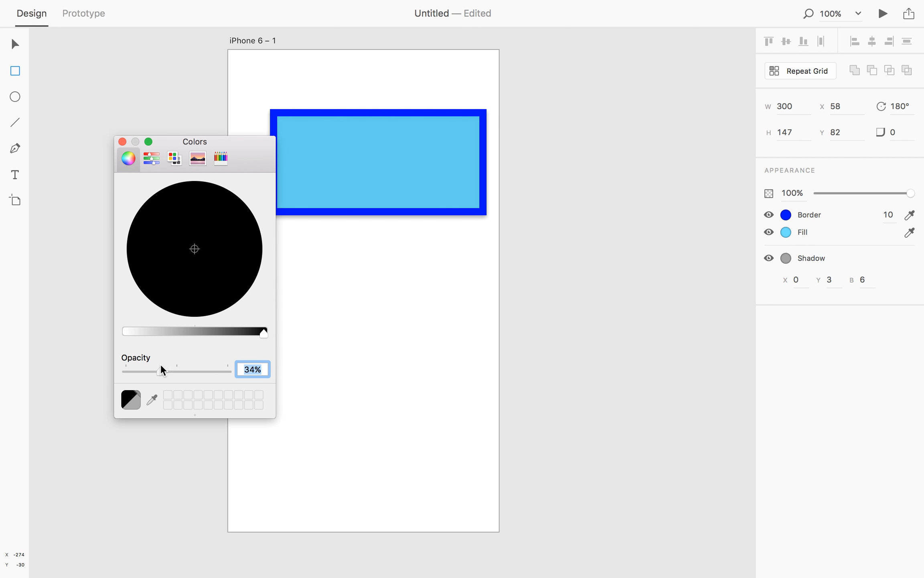
Step: Set the shadow's Y offset to 7
click(801, 280)
click(866, 280)
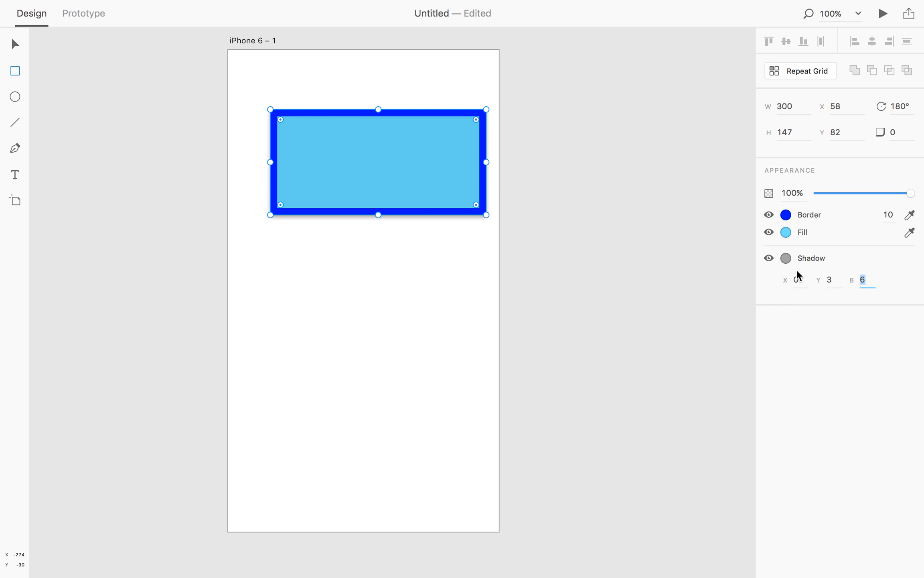
click(824, 280)
text(10)
key(Return)
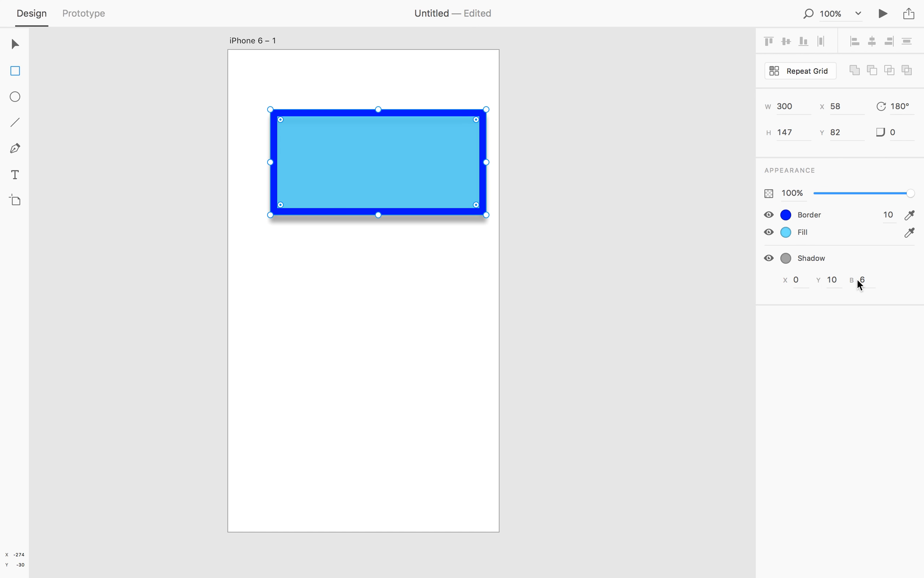
click(821, 285)
text(7)
key(Return)
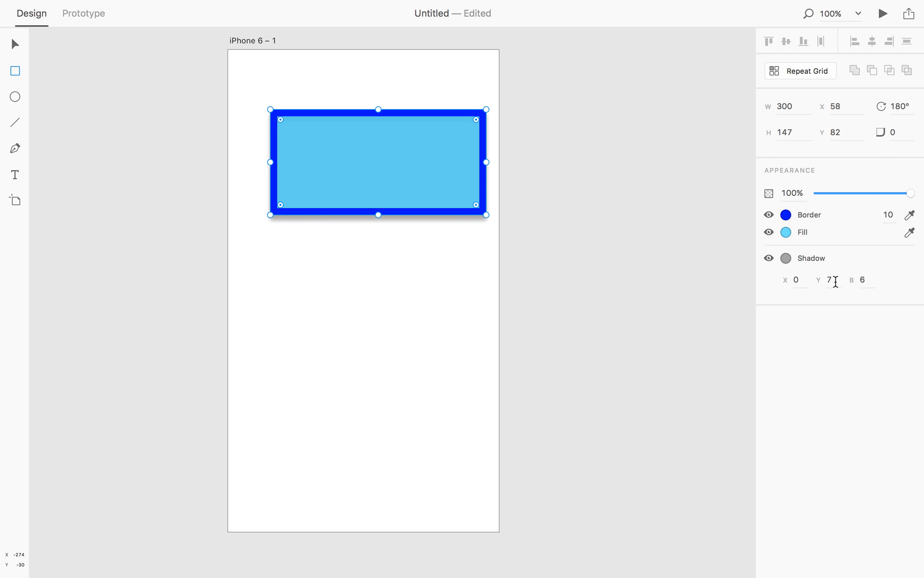
Step: Darken the shadow by raising its colour opacity
click(786, 258)
drag(161, 370, 231, 368)
click(123, 141)
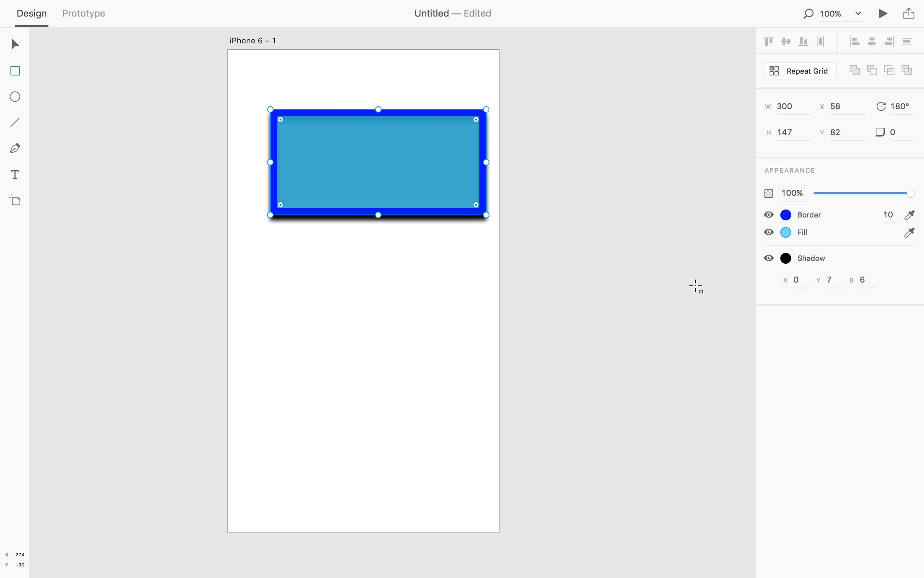
Step: Set the shadow's blur to 20
click(863, 280)
text(10)
key(Return)
click(866, 280)
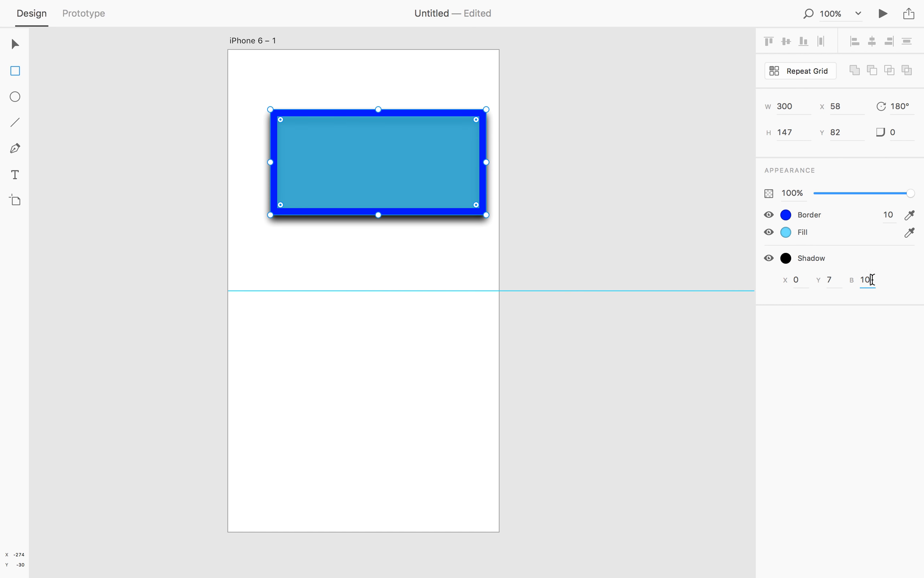
text(20)
key(Return)
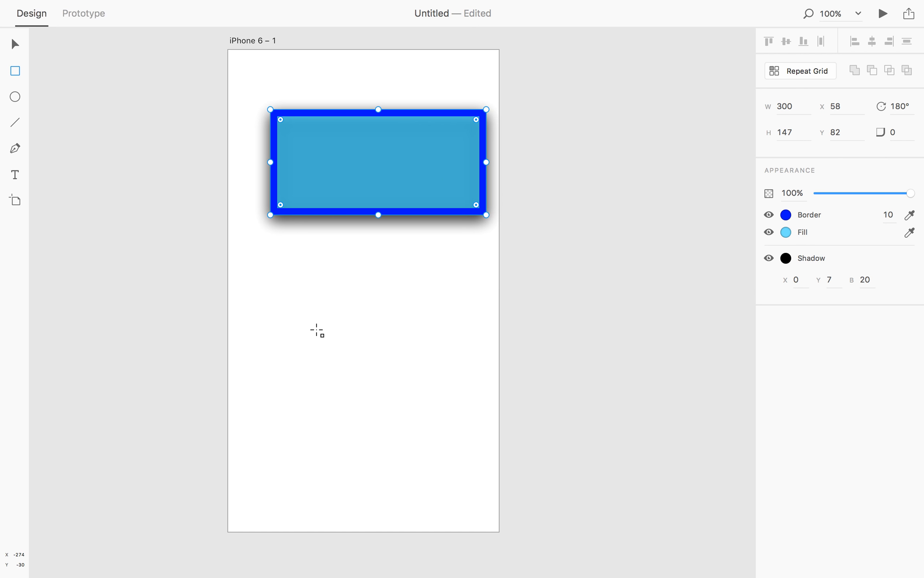
Step: Move the rectangle down to about X 30, Y 159 on the artboard
key(v)
click(300, 296)
drag(351, 172, 378, 203)
click(394, 106)
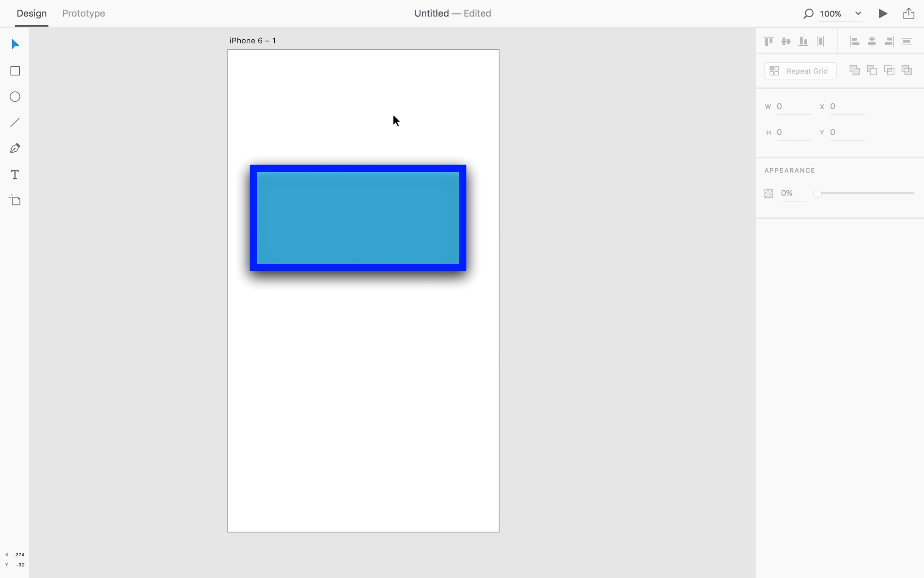
click(392, 211)
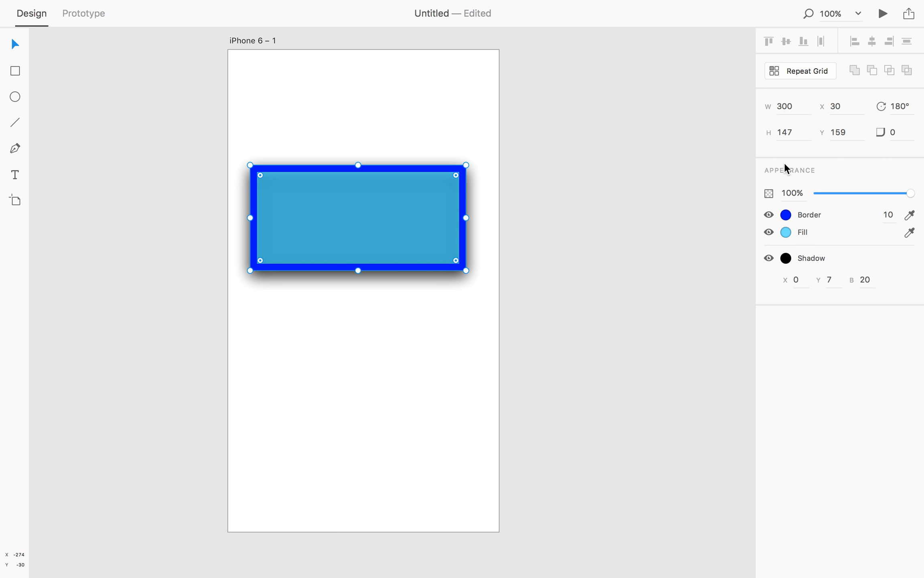
click(16, 97)
drag(351, 97, 383, 121)
key(Delete)
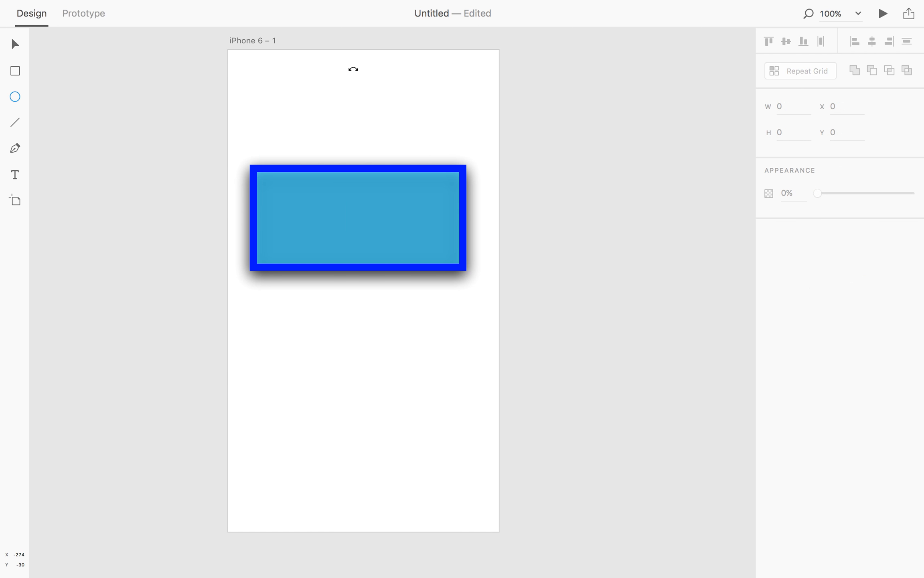
Step: Select the rectangle again with the Select tool
key(v)
click(275, 220)
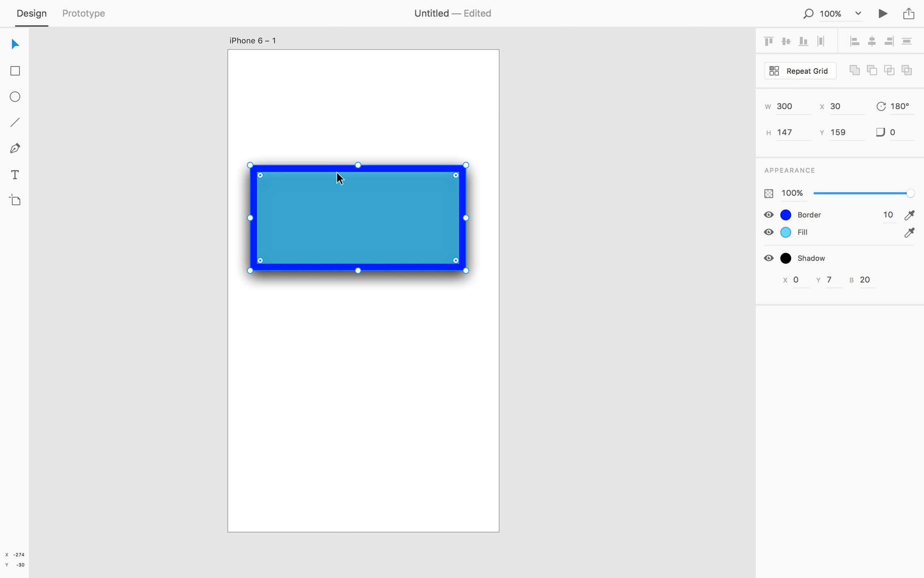
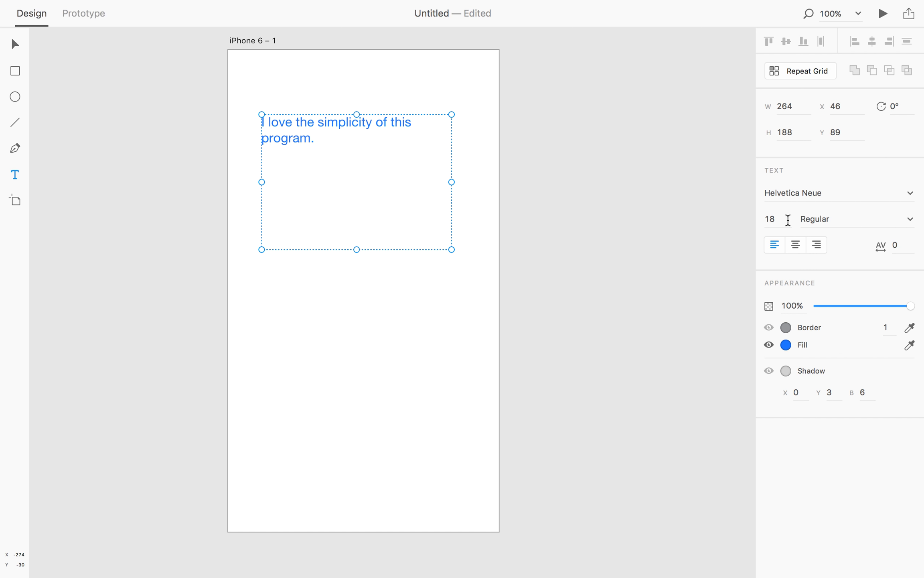
Step: Set the text's font weight to Thin
click(905, 221)
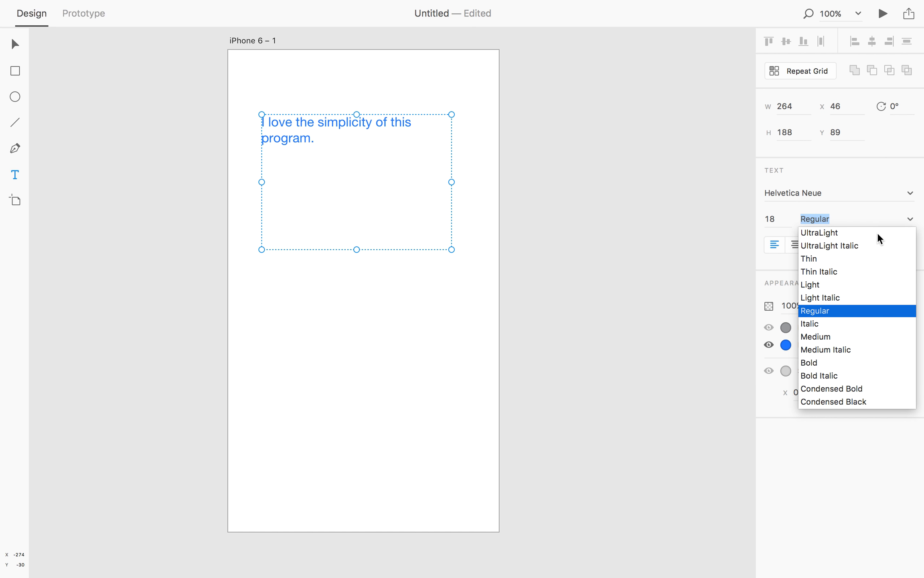
click(831, 234)
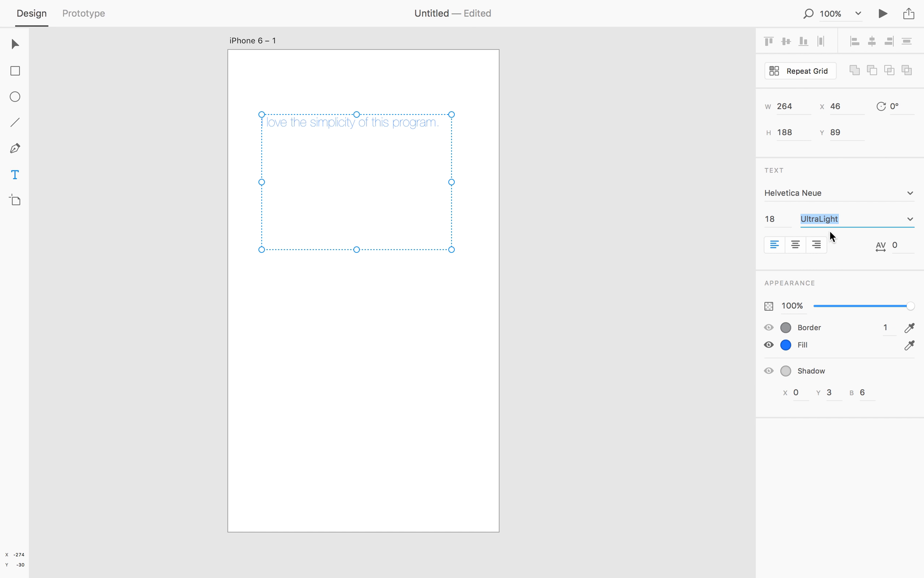
click(911, 220)
click(814, 257)
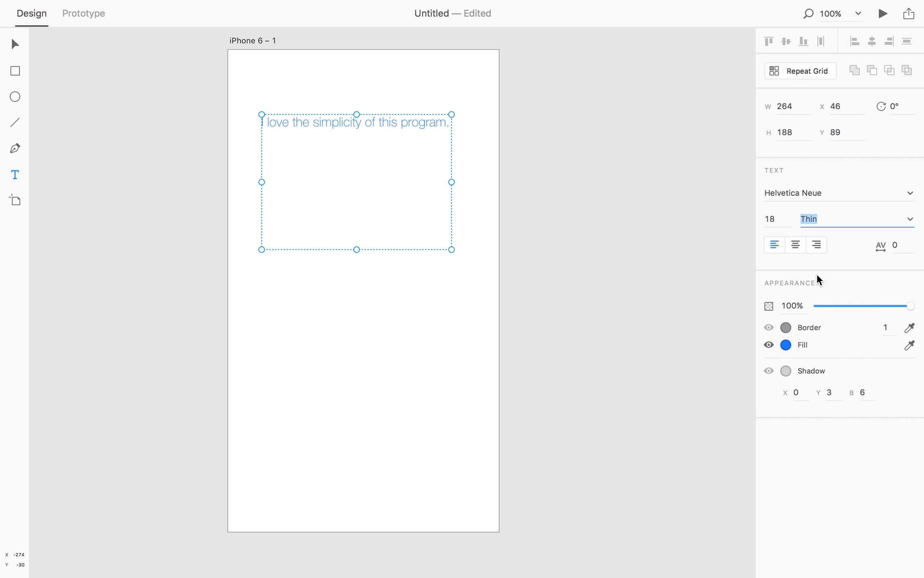
Step: Try centre and right alignment on the text, then return it to left alignment
click(795, 247)
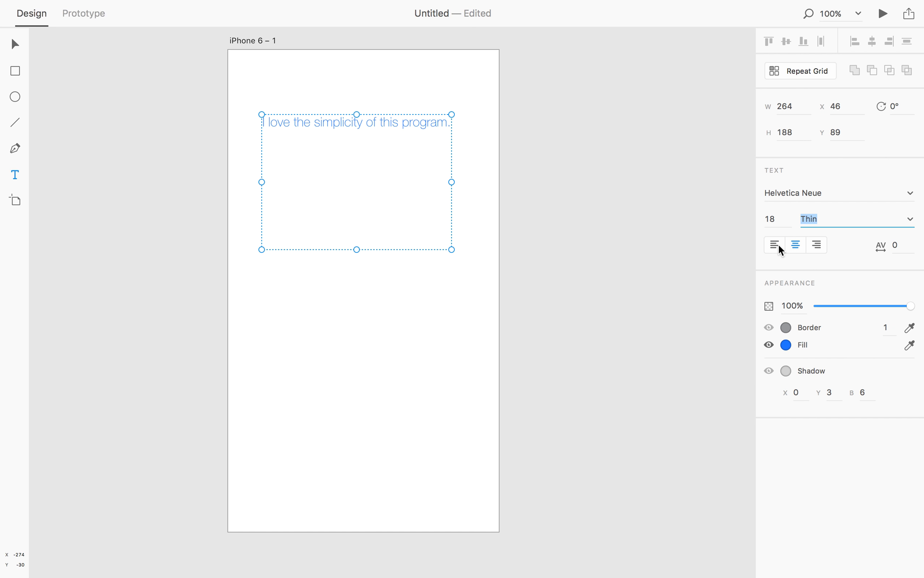
click(815, 245)
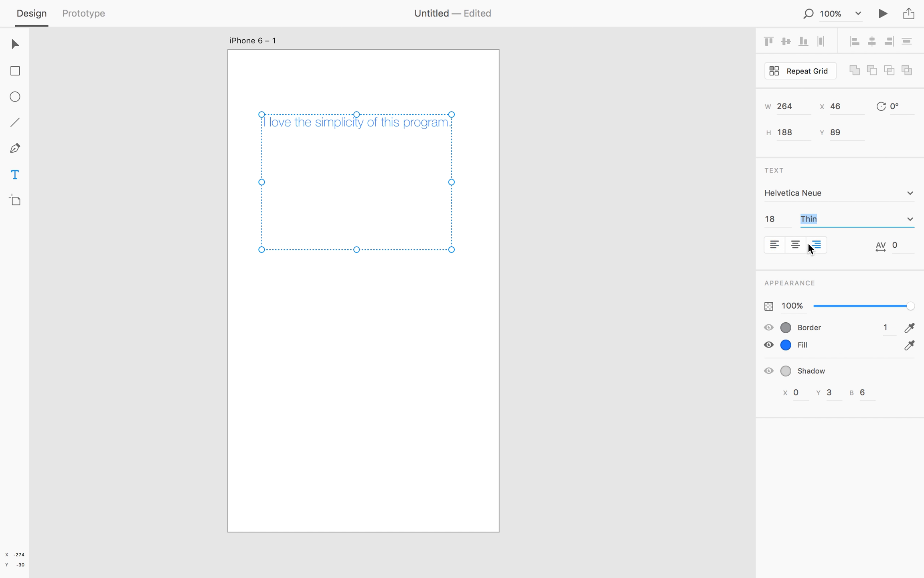
click(776, 246)
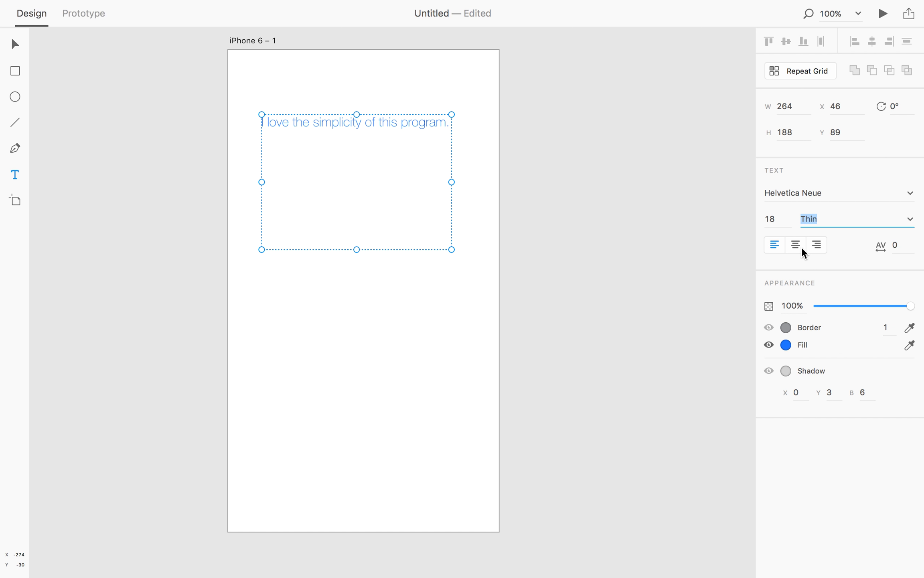
Step: Set the text's character spacing to 20
click(885, 247)
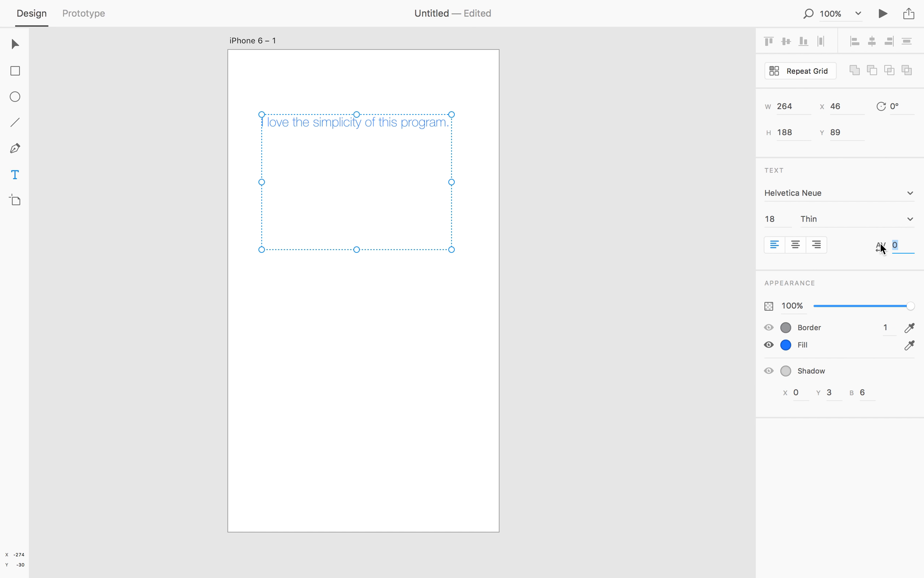
text(20)
key(Return)
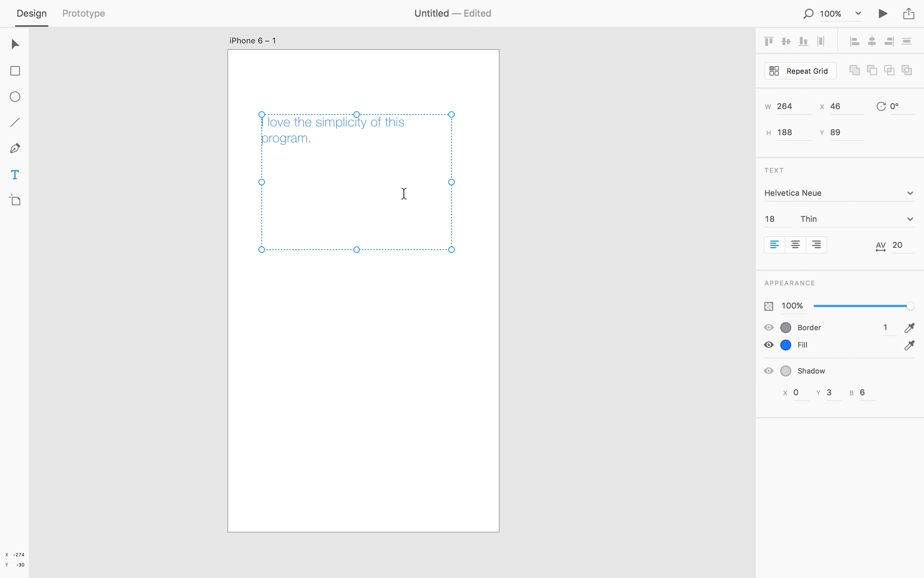
Step: Widen the text box to about 537 px so the sentence fits on one line
drag(451, 182, 648, 183)
key(Escape)
Step: Select all of the sentence and set its character spacing to 50
mouse_move(465, 127)
mouse_down()
mouse_move(269, 129)
mouse_move(268, 115)
mouse_up()
click(13, 43)
key(t)
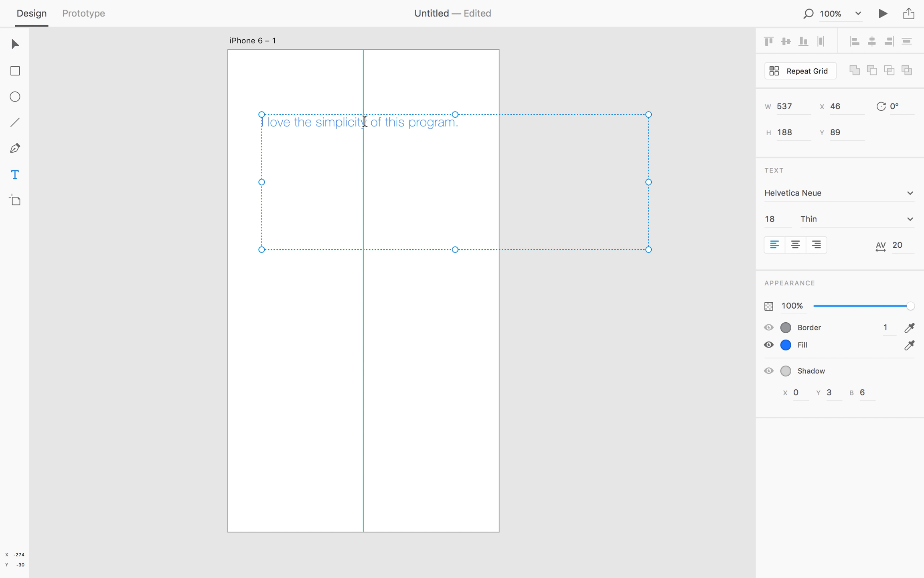
click(365, 124)
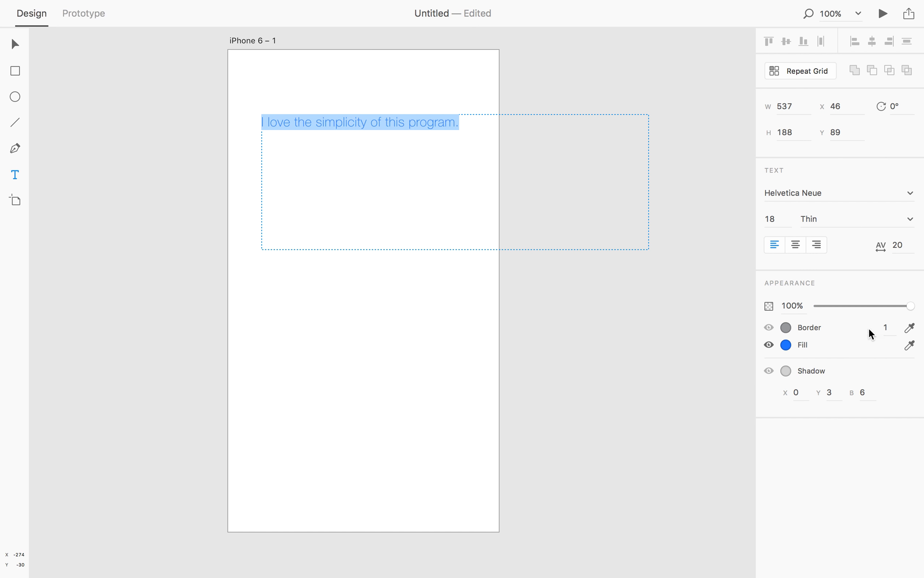
click(895, 248)
click(889, 248)
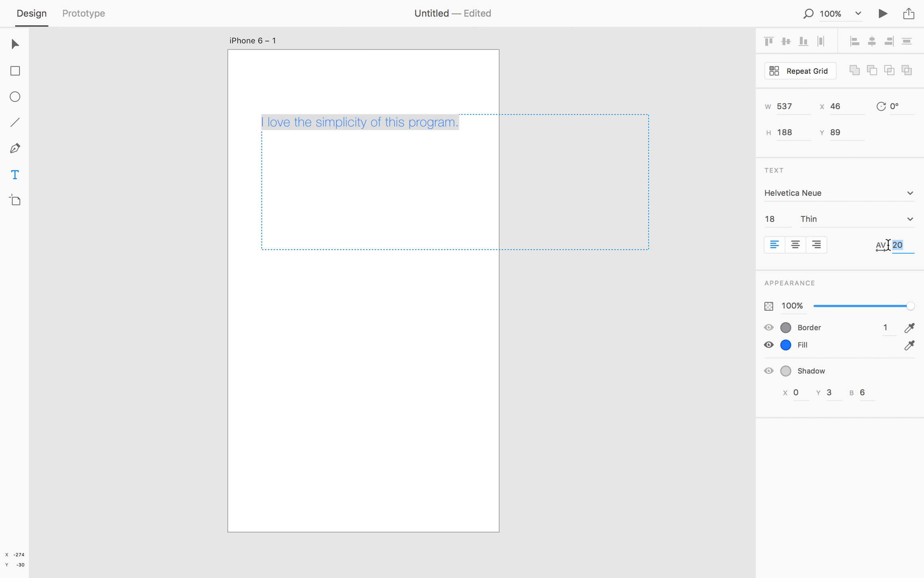
text(50)
key(Return)
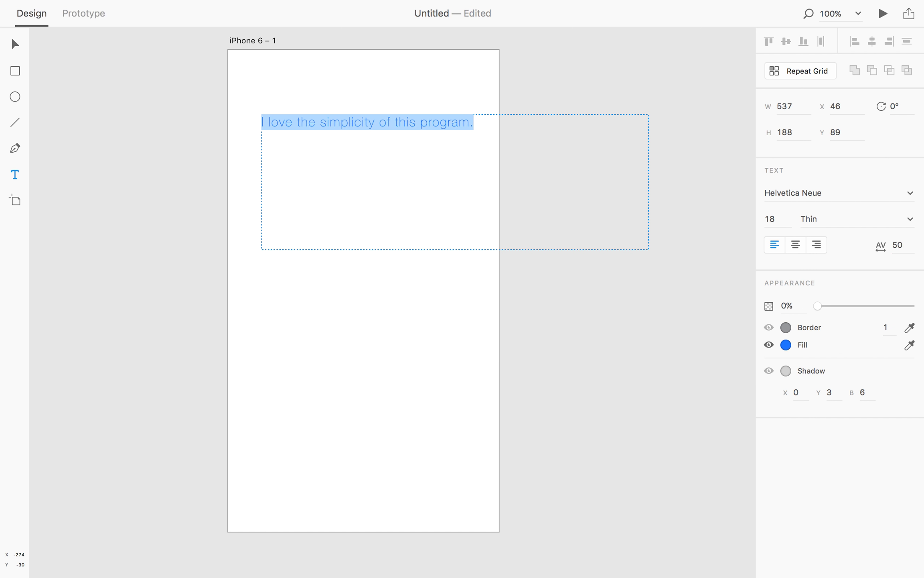
Step: Reduce the sentence's character spacing to 15 and then to 0
click(902, 247)
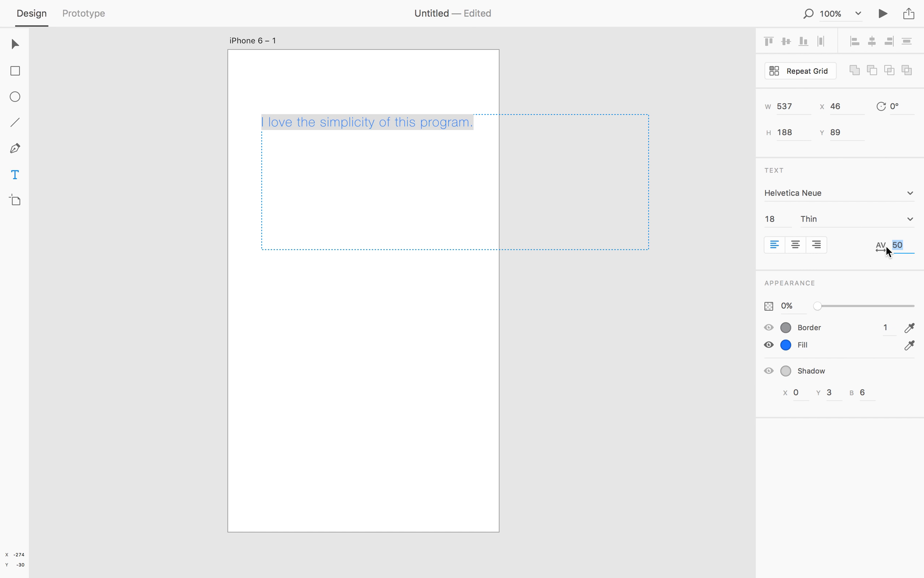
text(15)
key(Return)
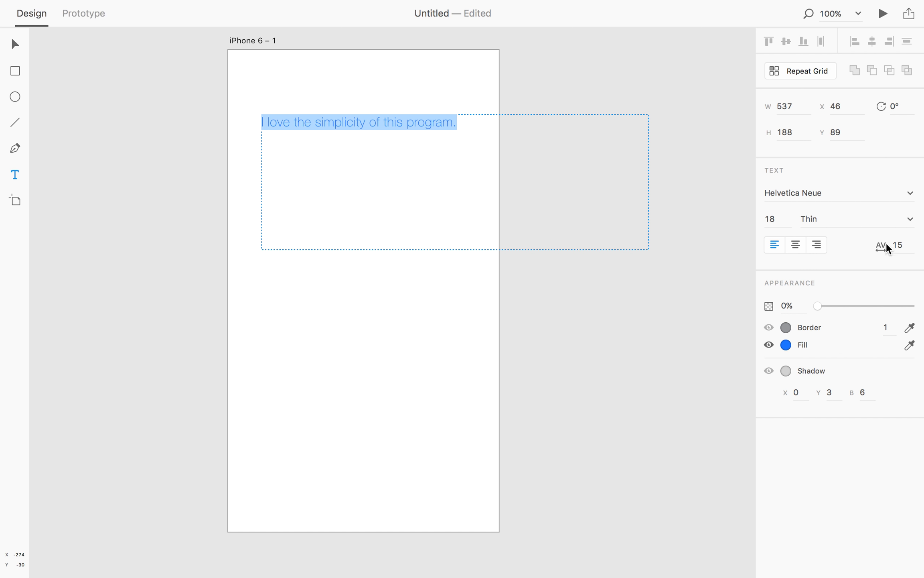
click(900, 245)
text(0)
key(Return)
Step: Delete the text box from the iPhone 6 artboard
click(467, 127)
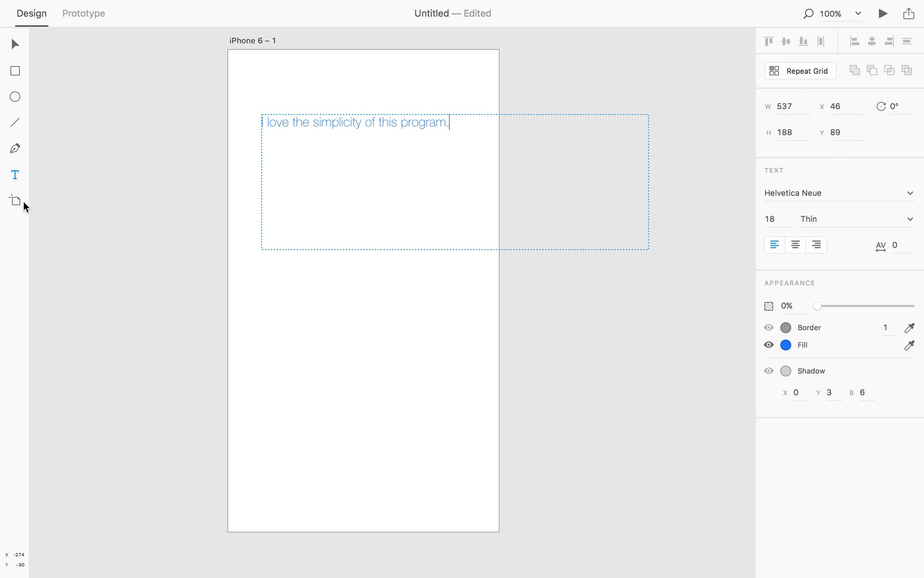
click(14, 43)
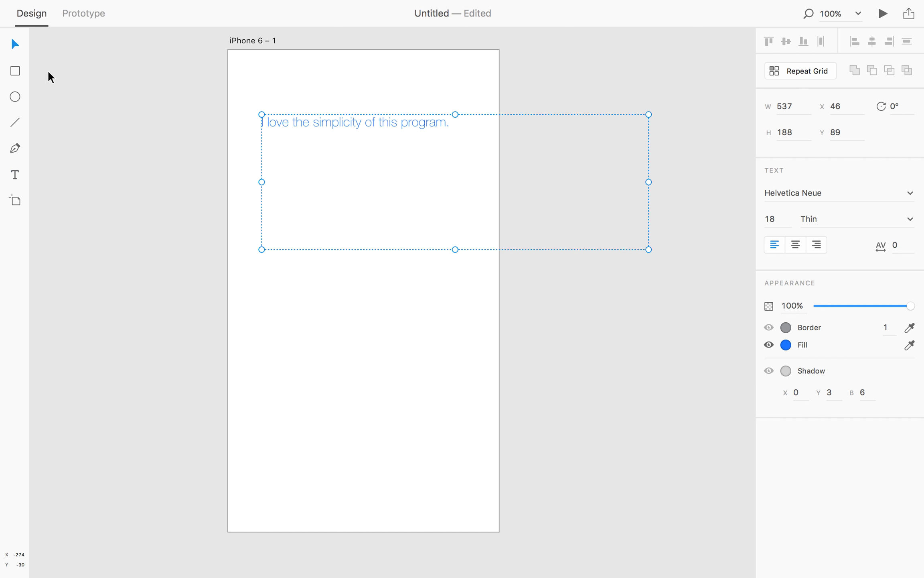
key(BackSpace)
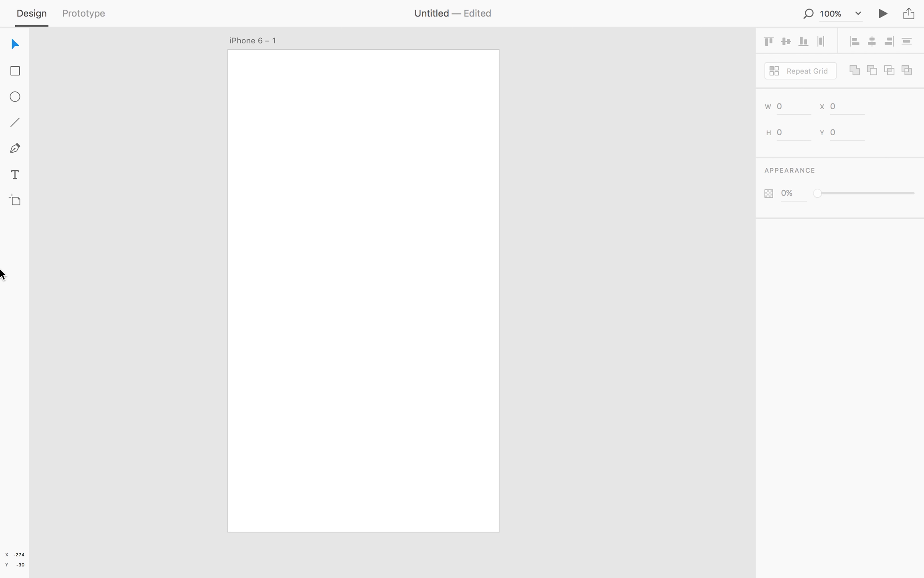
Step: Add an iPhone 6 Plus artboard beside the iPhone 6 artboard
click(15, 200)
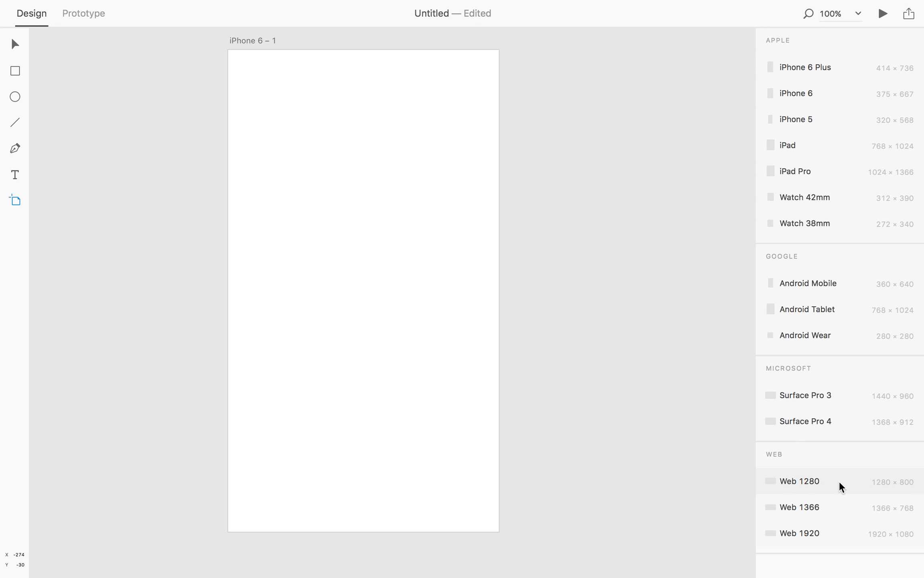
click(828, 75)
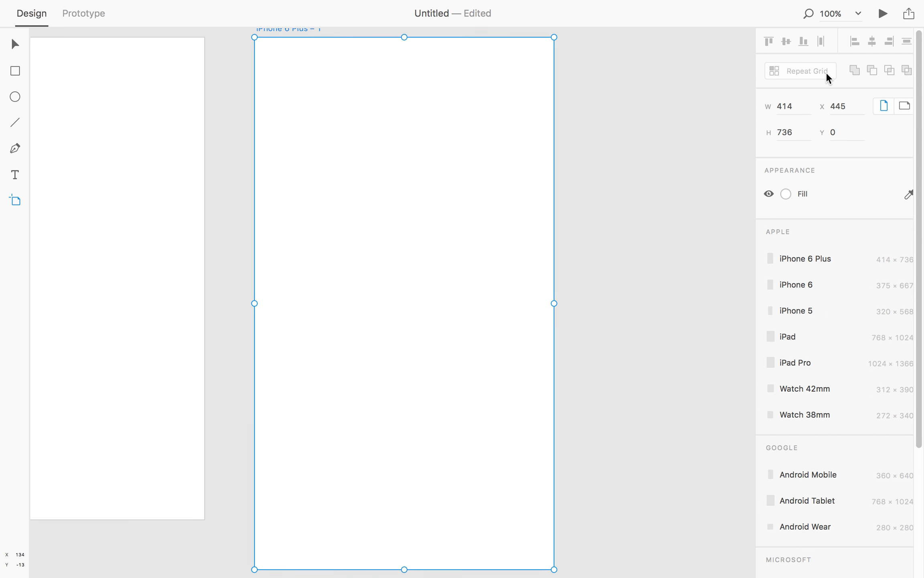
scroll(328, 183, down, 2)
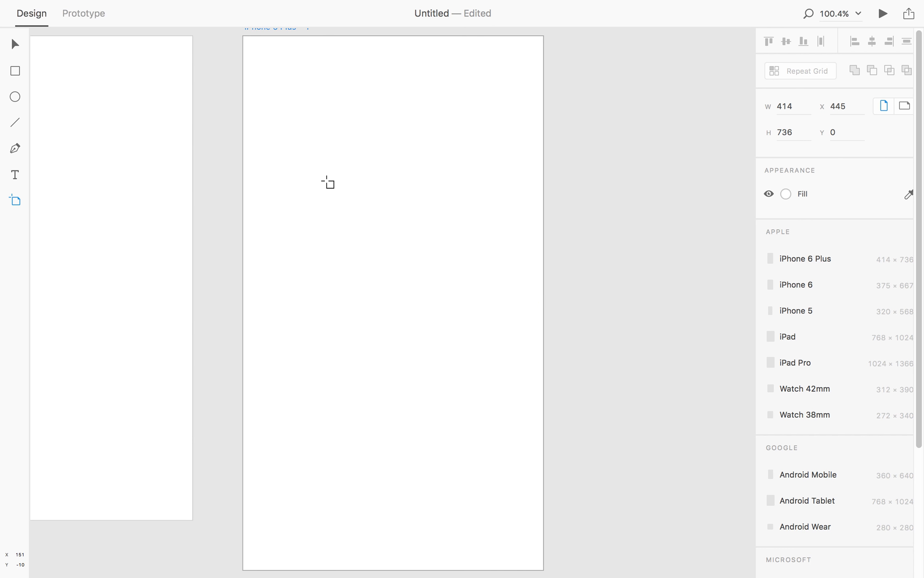
scroll(328, 183, down, 2)
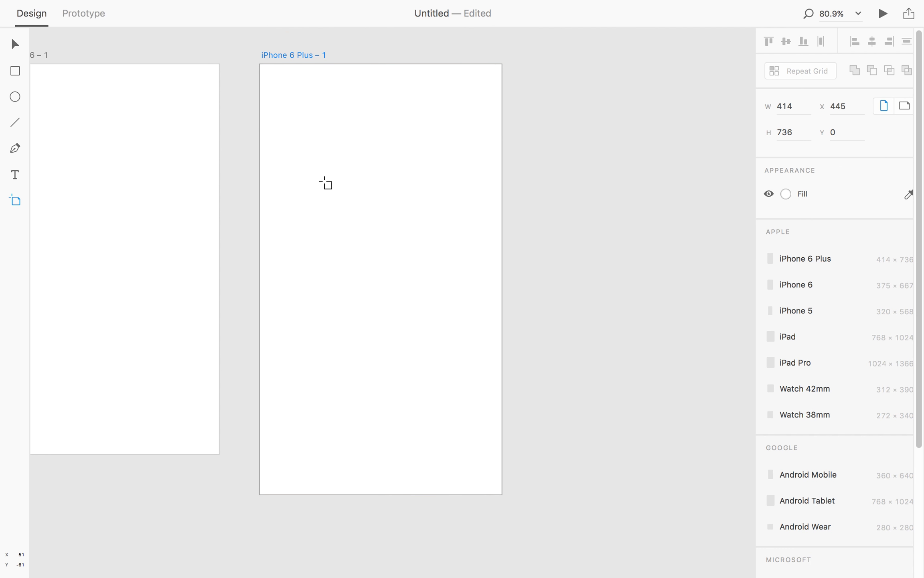
Step: Move the iPhone 6 Plus artboard further right to leave a gap from the iPhone 6 artboard
drag(275, 184, 437, 185)
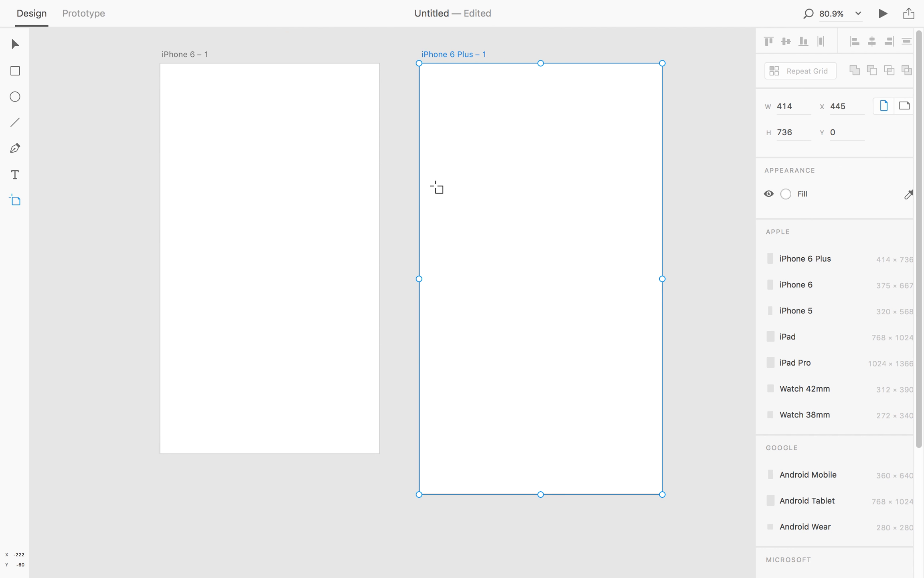
scroll(437, 187, up, 2)
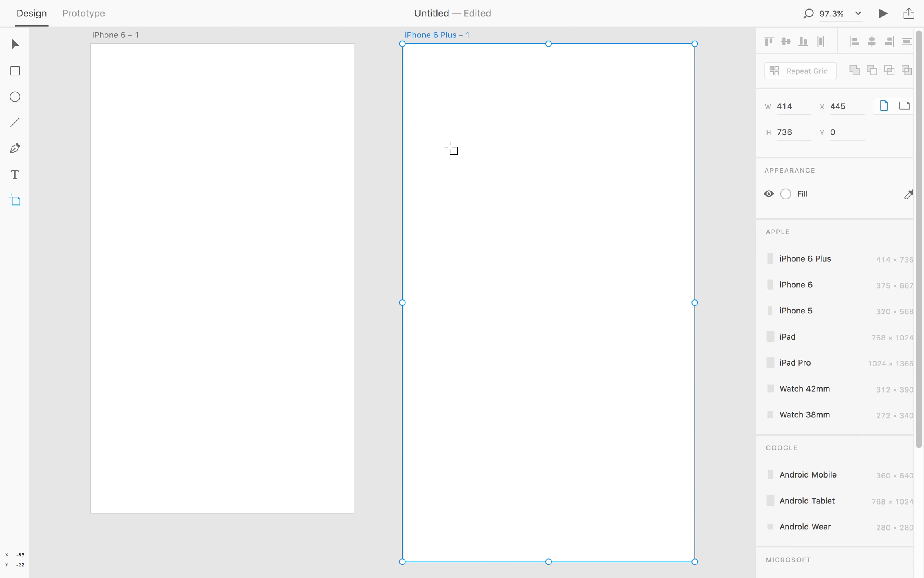
scroll(451, 148, down, 4)
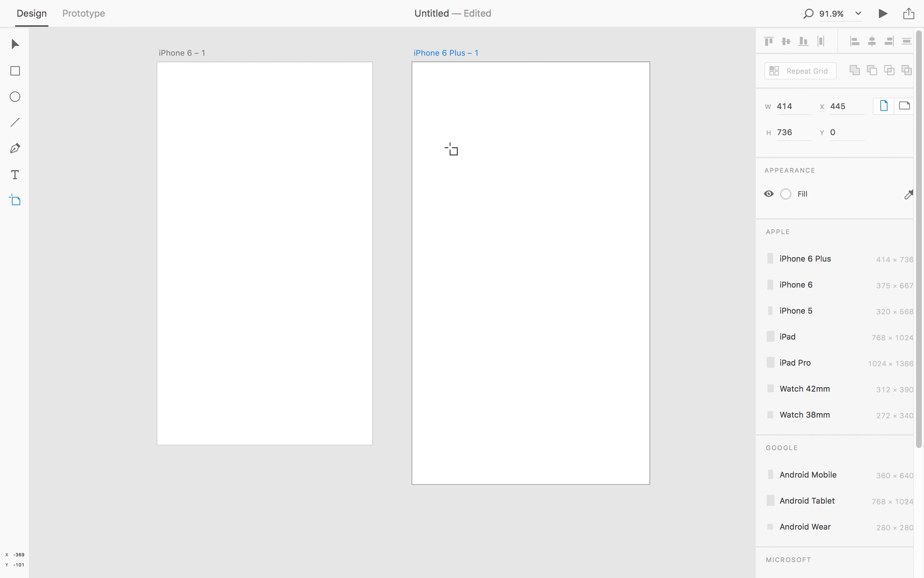
scroll(451, 149, down, 1)
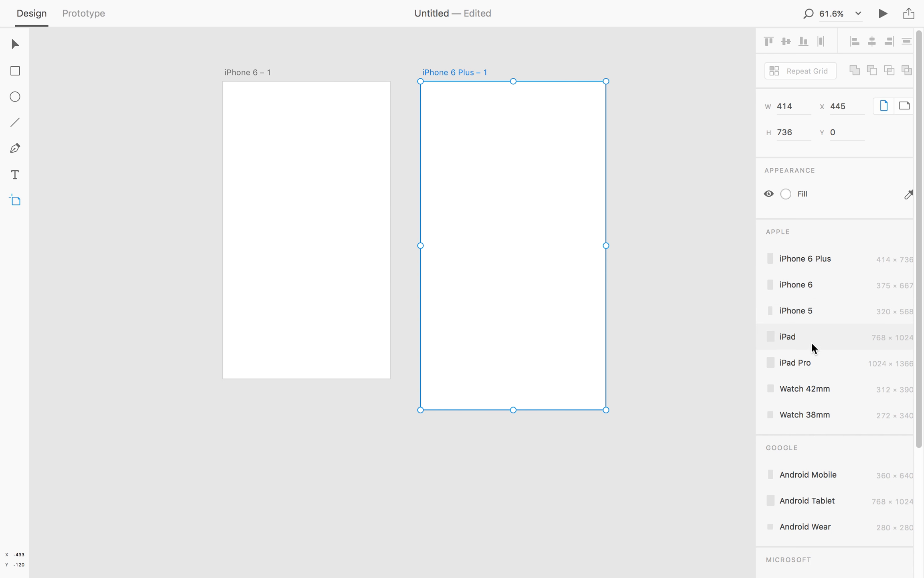
Step: Add an iPhone 5 artboard to the right of the iPhone 6 Plus artboard
click(809, 320)
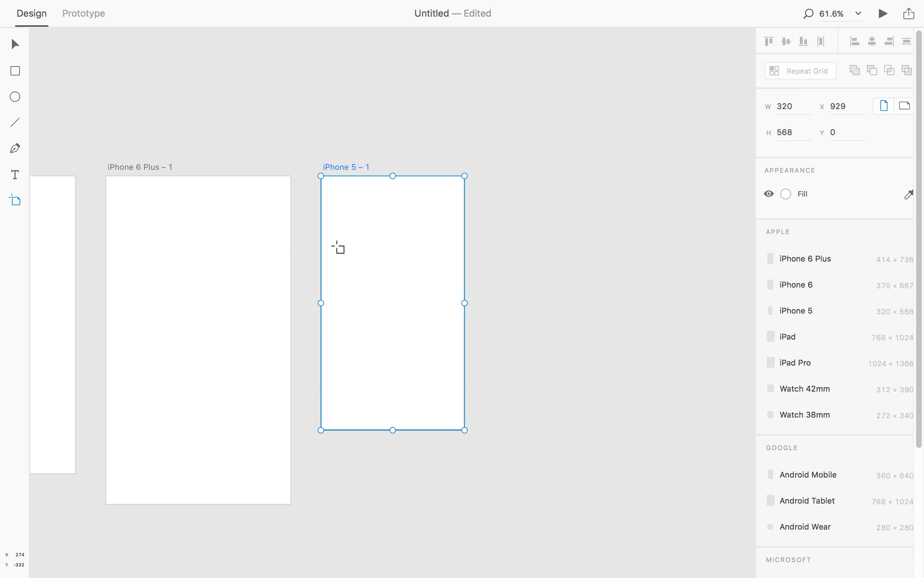
drag(375, 246, 282, 368)
key(super+z)
Step: Draw a custom artboard about 453 × 593 px right of the iPhone 5 artboard
drag(487, 176, 690, 441)
click(786, 106)
Step: Fill the custom artboard with a light cyan colour
click(789, 191)
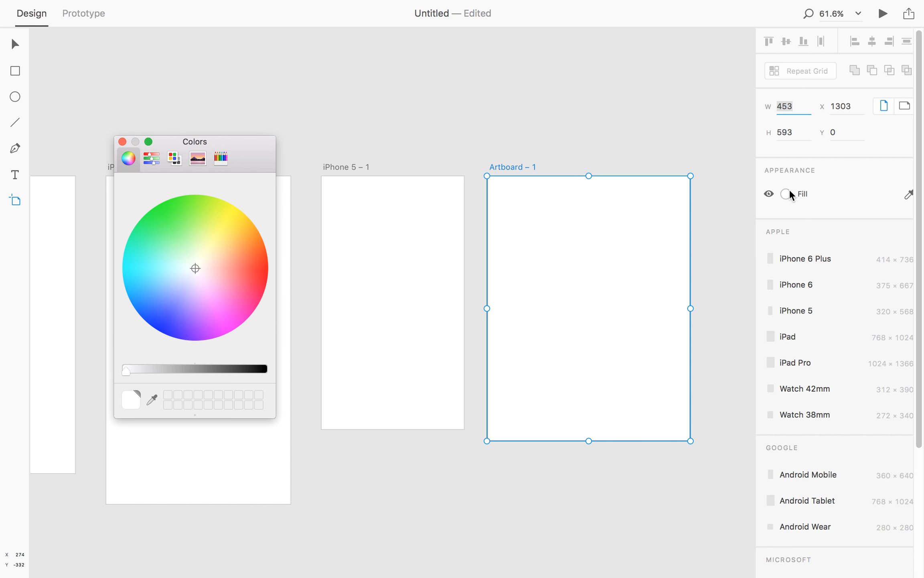
drag(247, 281, 168, 271)
click(122, 141)
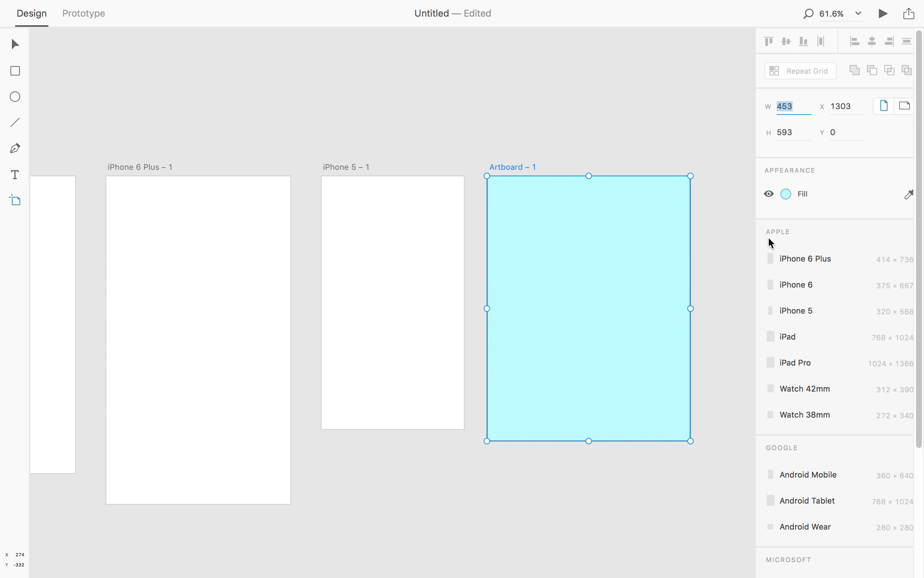
Step: Undo the cyan fill and the custom artboard
scroll(804, 288, down, 5)
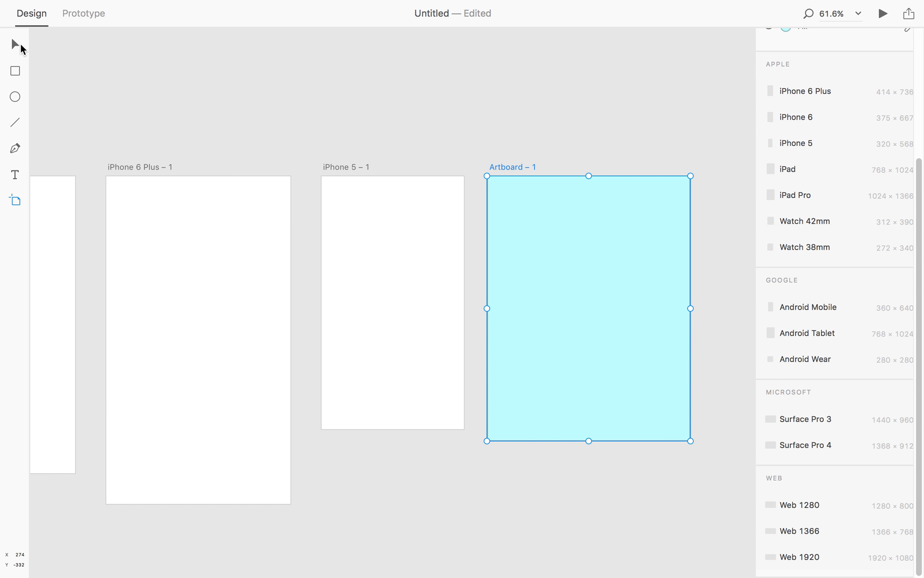
click(23, 47)
key(super+z)
key(super+z)
Step: Move the iPhone 5 artboard to the left of the iPhone 6 artboard and fit all artboards in view
key(a)
key(v)
key(space)
drag(535, 284, 803, 245)
drag(706, 243, 49, 236)
scroll(241, 289, up, 1)
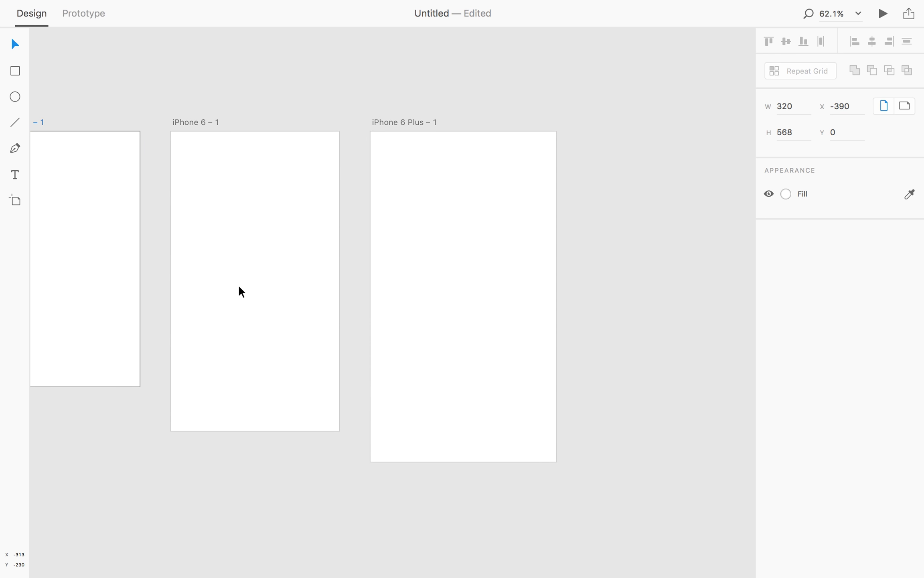
scroll(240, 290, down, 2)
drag(246, 268, 389, 279)
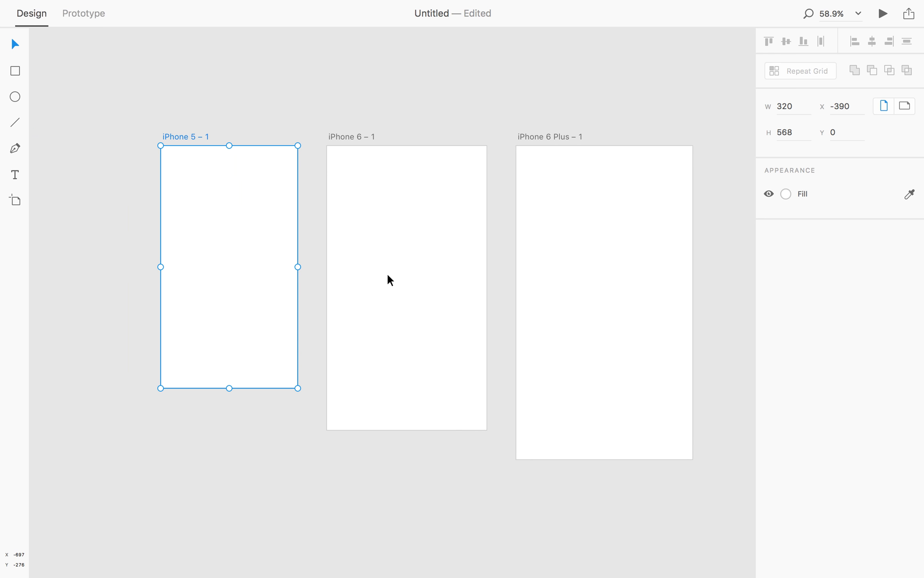
key(super+0)
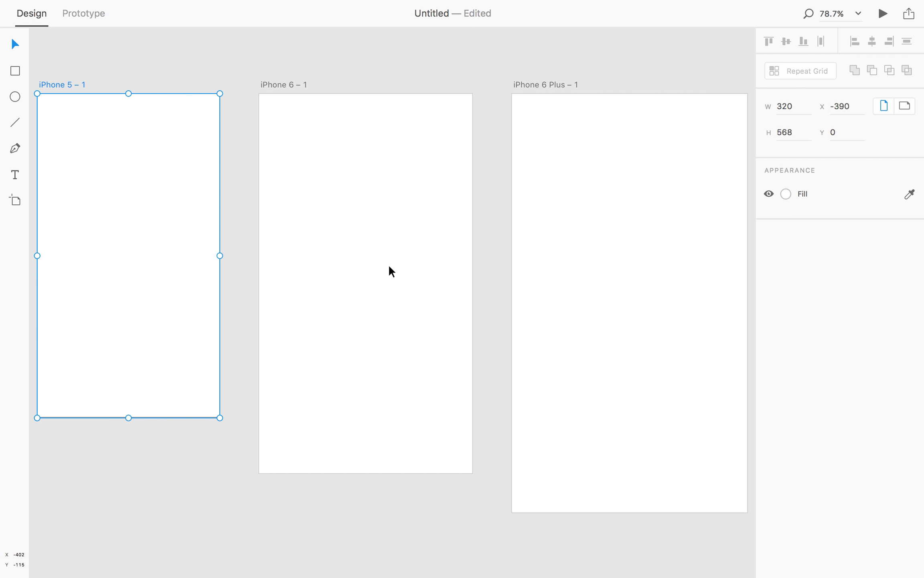
Step: Switch to prototyping and link the iPhone 5 artboard to the iPhone 6 artboard
click(90, 16)
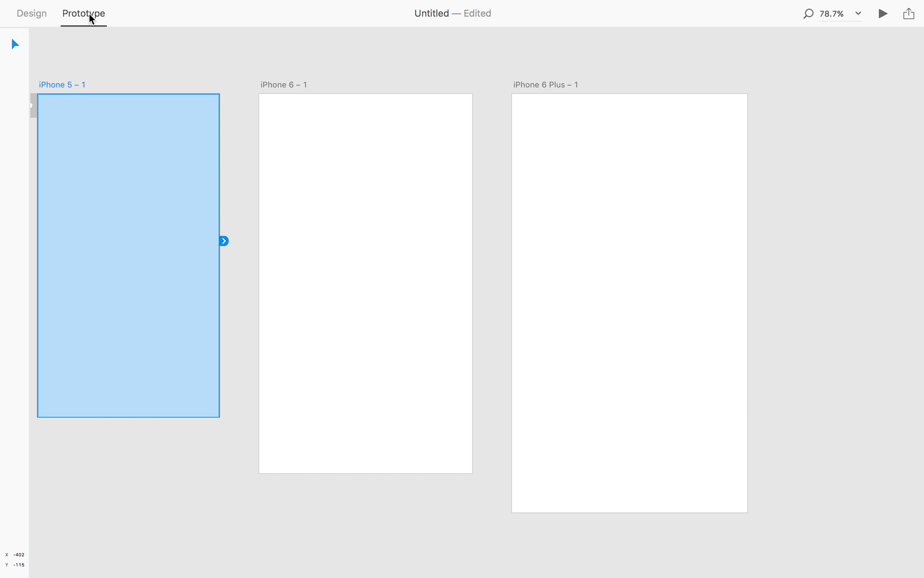
click(119, 57)
click(104, 112)
scroll(96, 151, left, 3)
drag(295, 261, 363, 272)
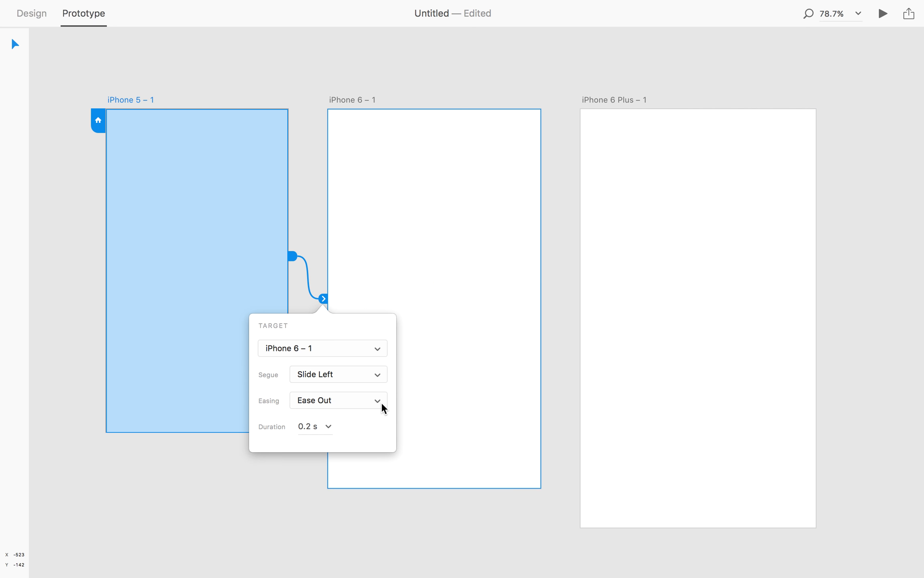
Step: Link the iPhone 6 artboard to iPhone 6 Plus, and iPhone 6 Plus back to iPhone 5
click(515, 274)
drag(546, 298, 610, 313)
click(698, 305)
drag(821, 319, 257, 264)
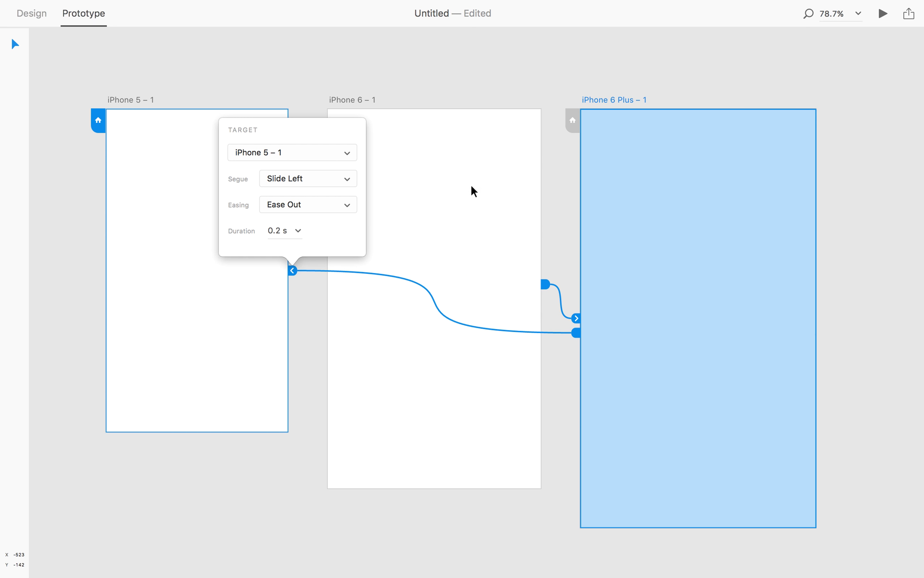
Step: Select each artboard in turn to review the prototype links connecting iPhone 5, iPhone 6 and iPhone 6 Plus
click(496, 94)
click(257, 266)
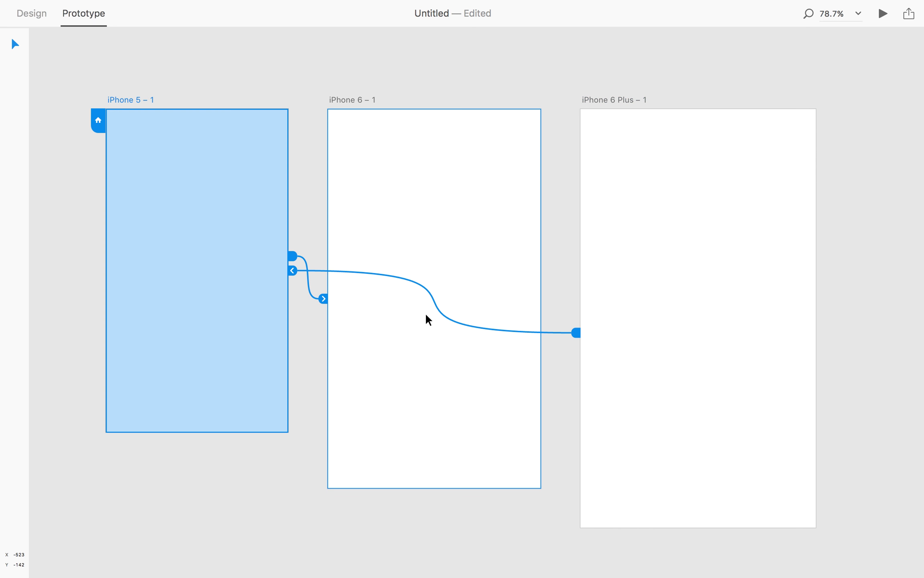
click(582, 299)
click(500, 254)
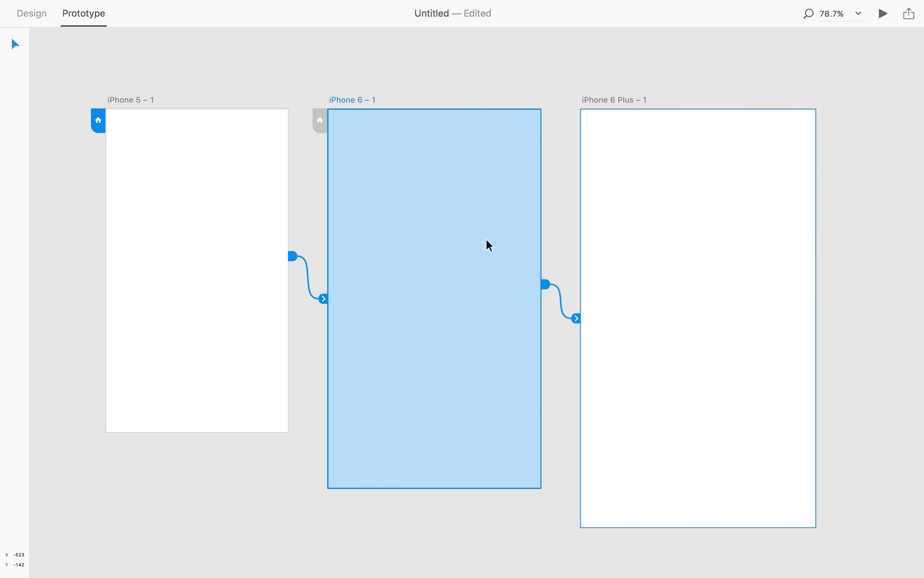
click(277, 250)
click(678, 256)
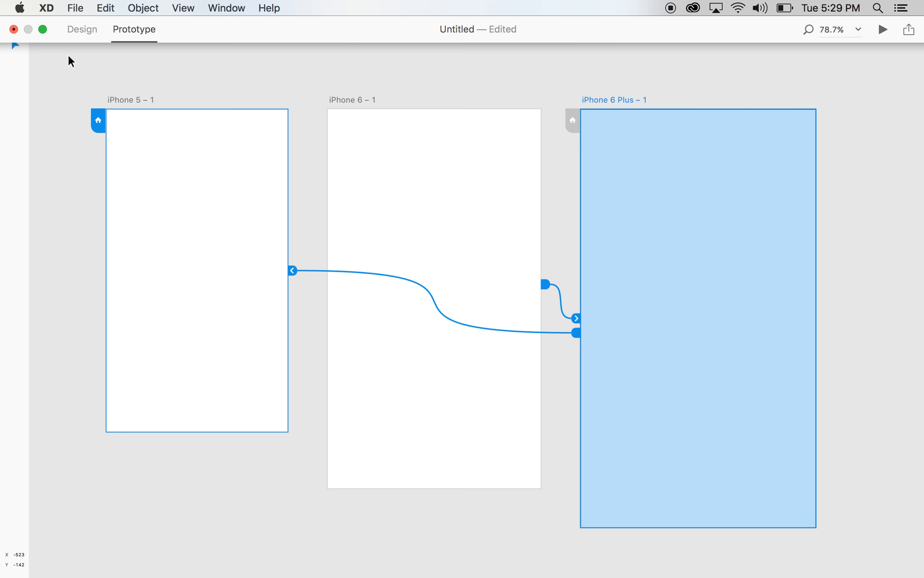
mouse_move(659, 576)
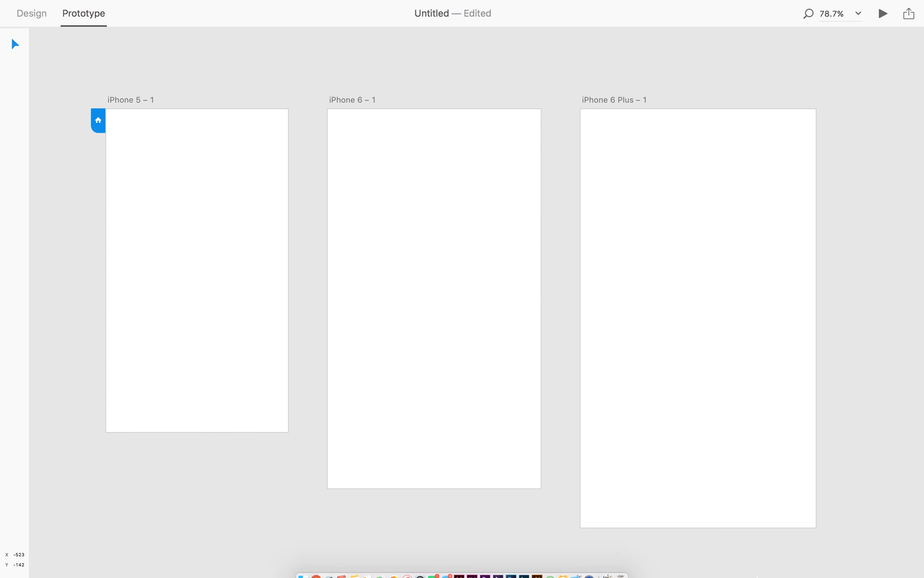
click(584, 550)
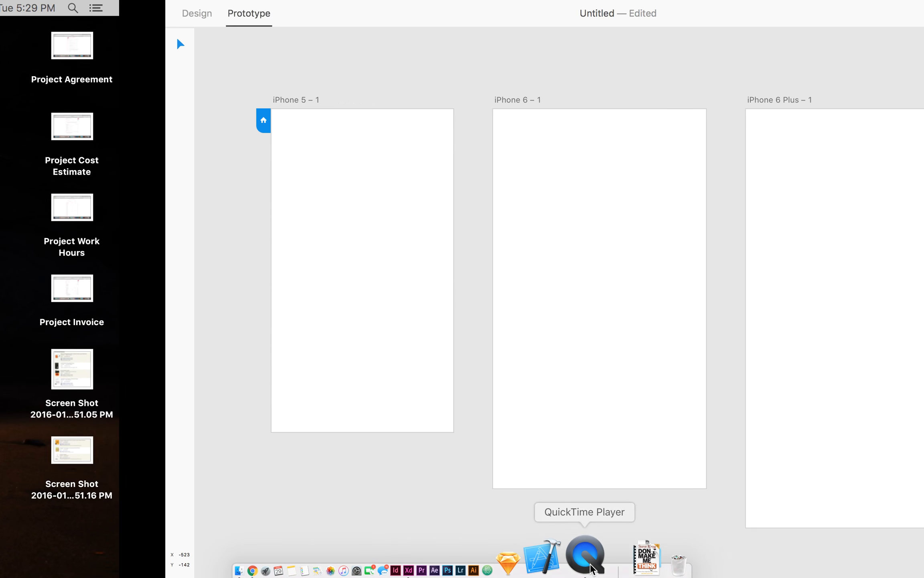
right_click(589, 573)
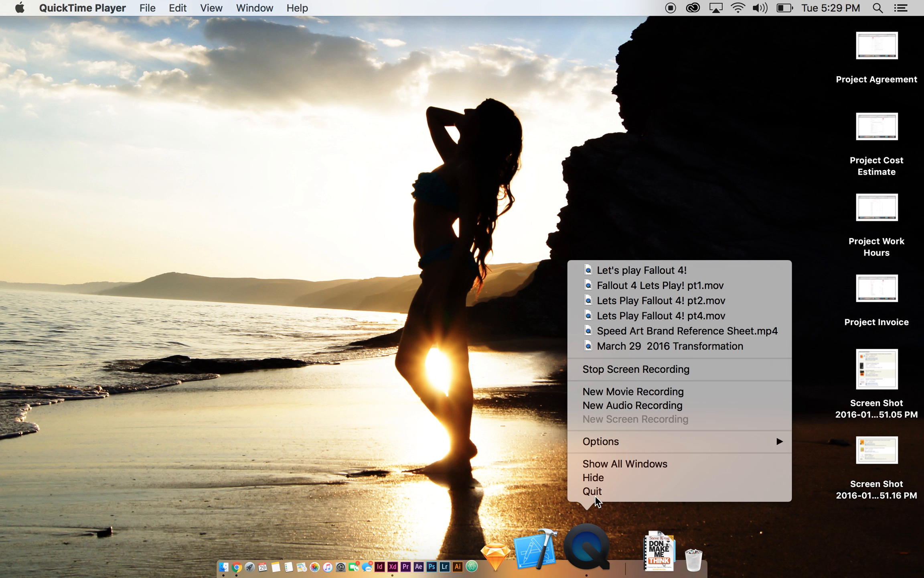